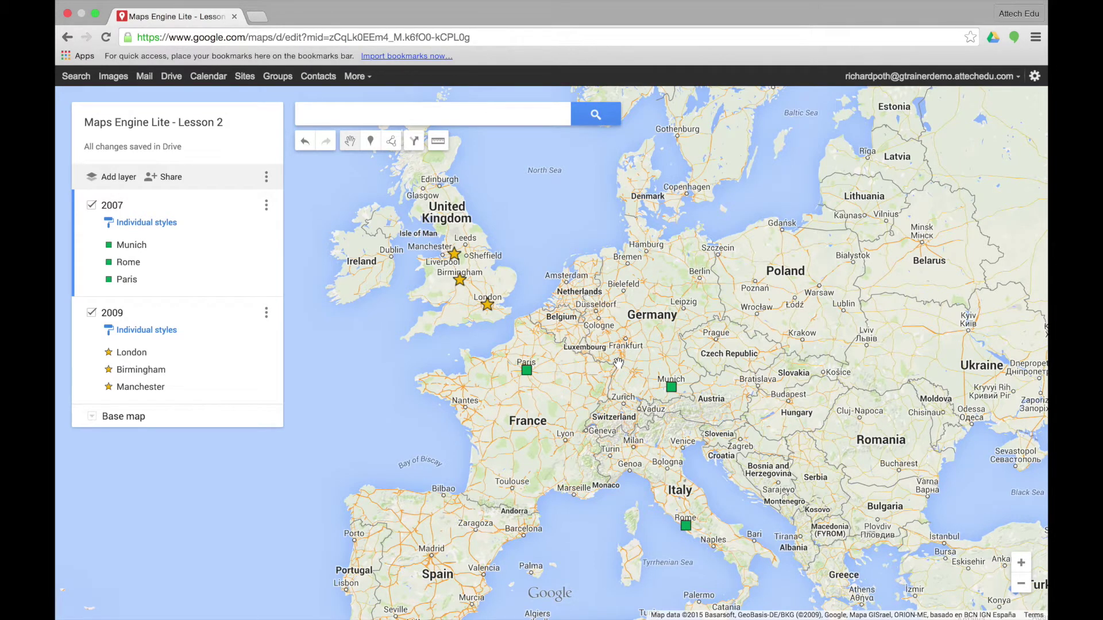
- Undo the deletion to restore the Poland polygon, then undo and redo it once more
left_click(302, 147)
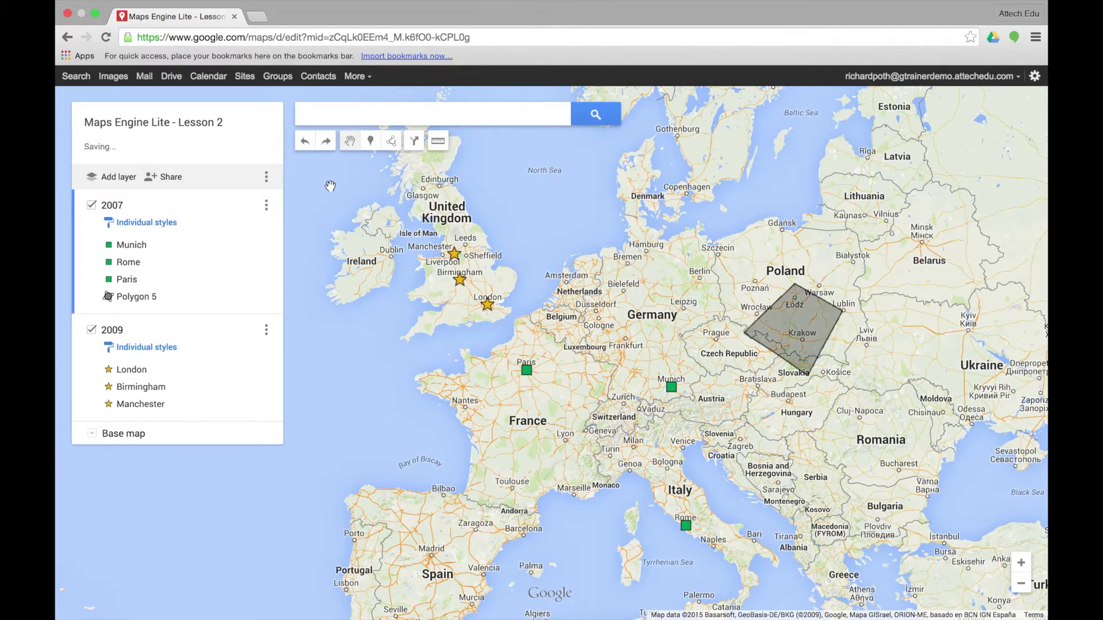
left_click(306, 143)
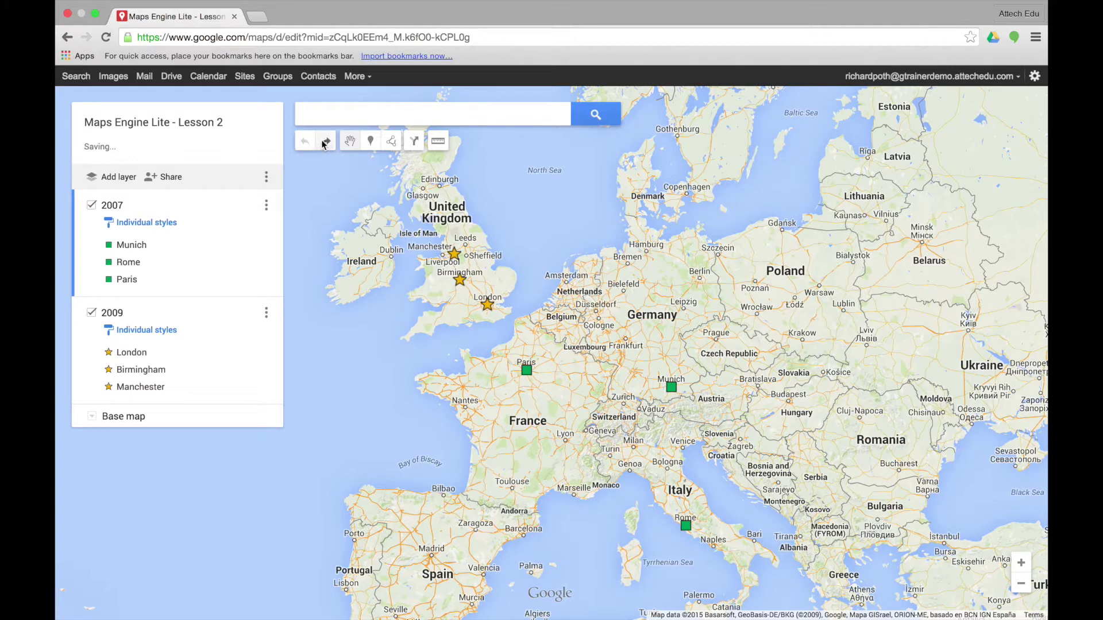
left_click(326, 143)
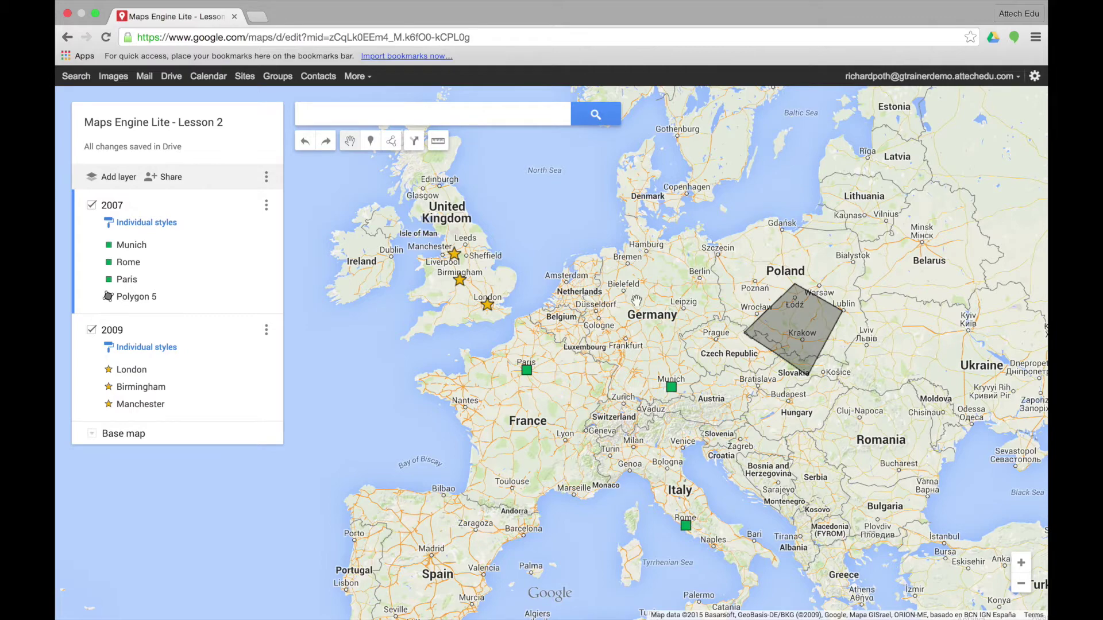
left_click_drag(676, 359, 464, 345)
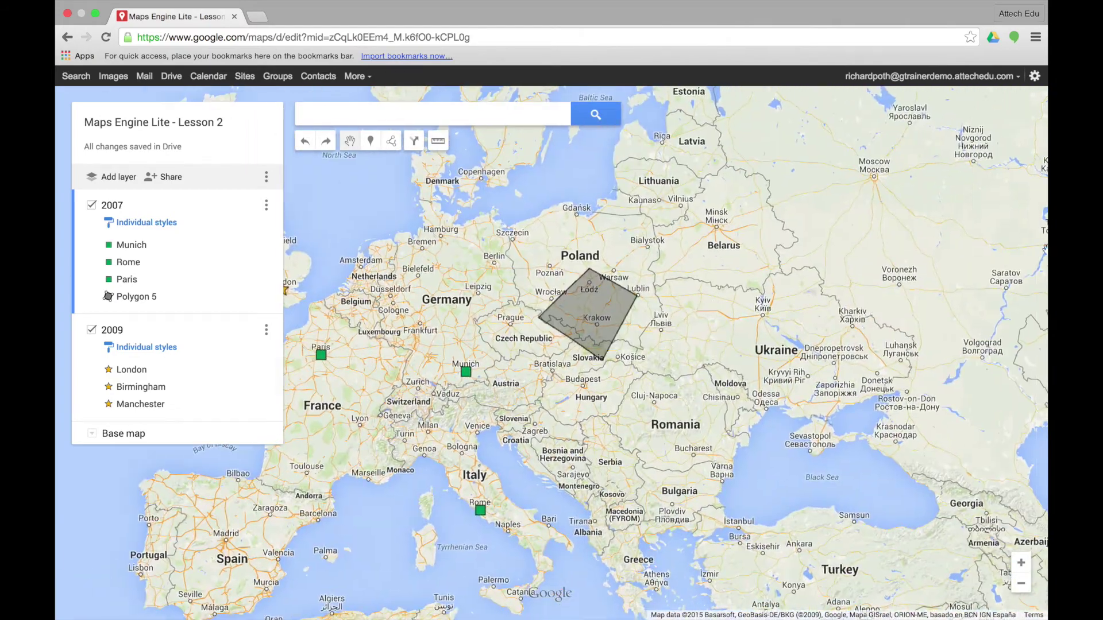
left_click_drag(919, 322, 469, 327)
left_click_drag(807, 314, 743, 317)
left_click_drag(870, 317, 471, 287)
left_click_drag(821, 310, 956, 310)
left_click_drag(436, 411, 957, 310)
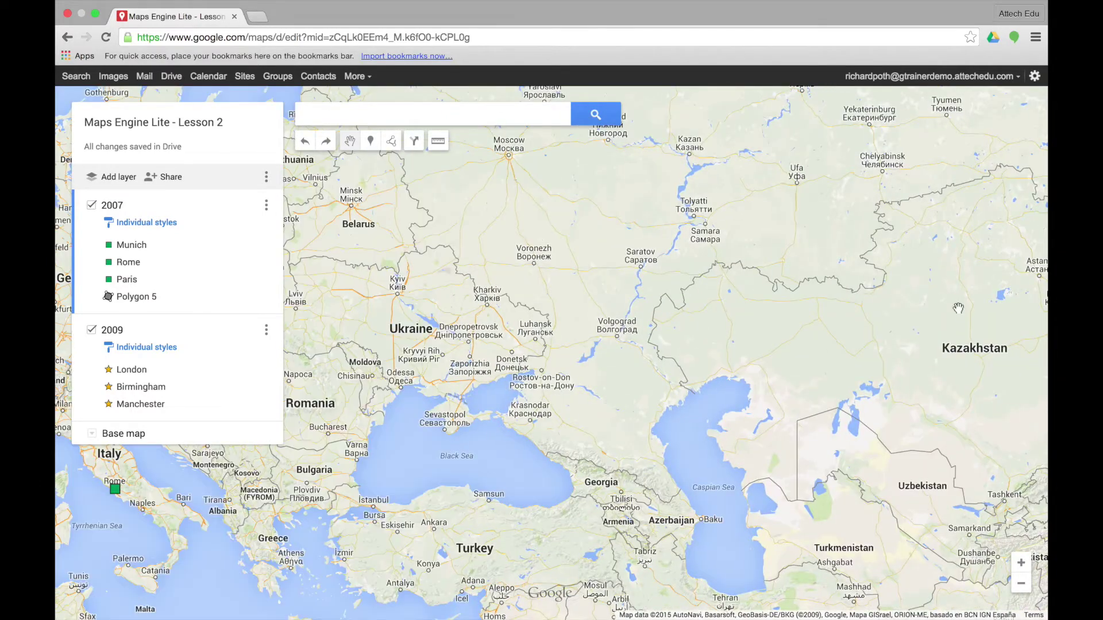
left_click_drag(471, 353, 931, 355)
left_click_drag(515, 299, 661, 347)
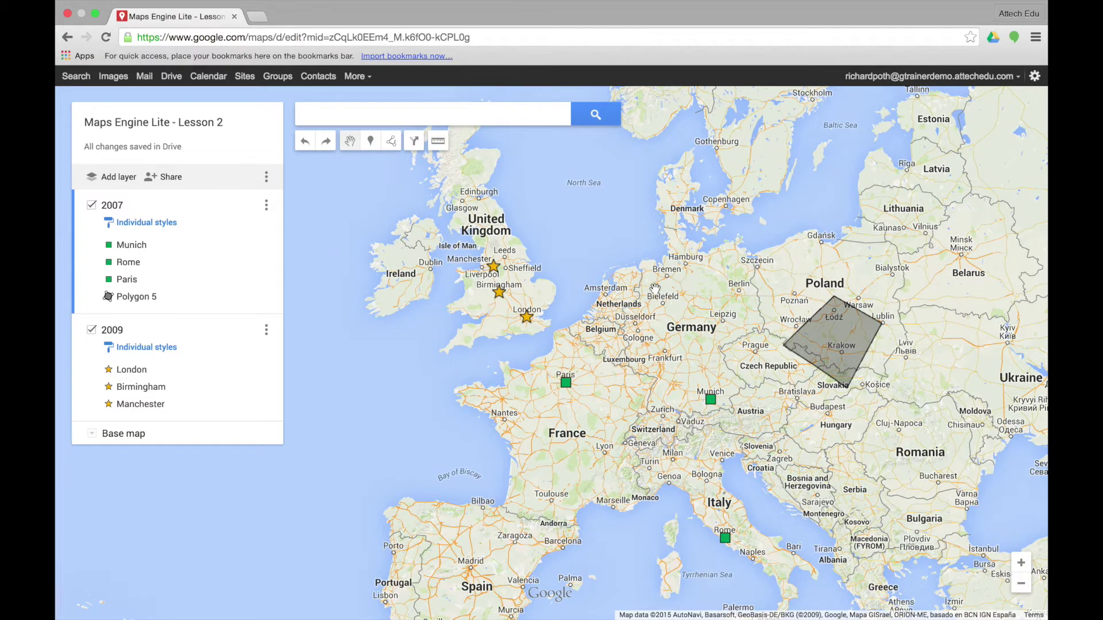
left_click(565, 384)
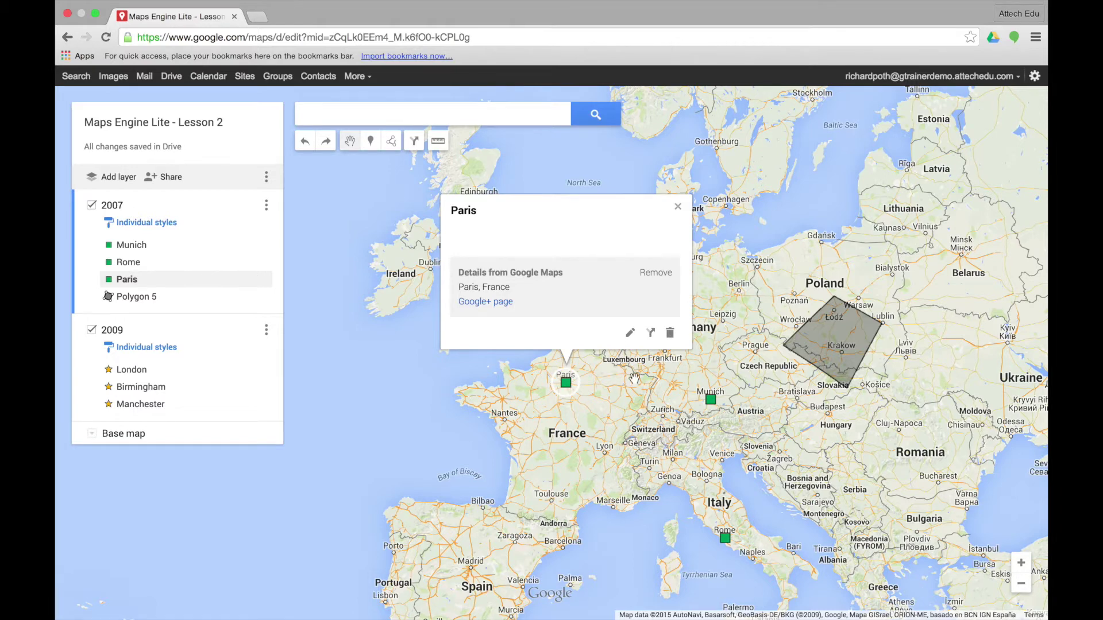
left_click_drag(627, 377, 648, 378)
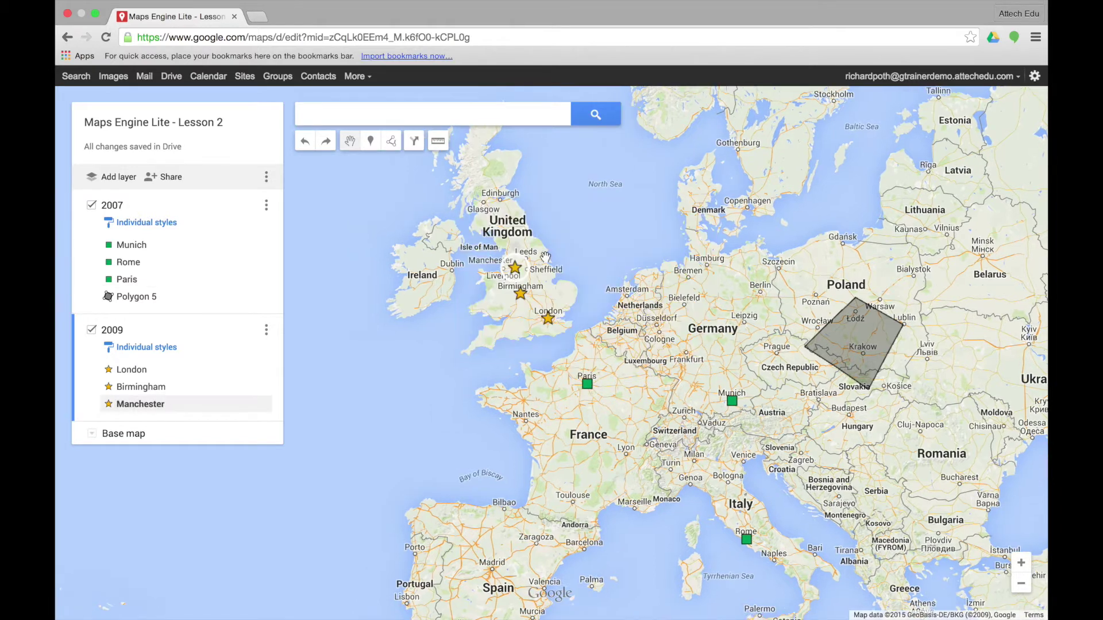
left_click(515, 270)
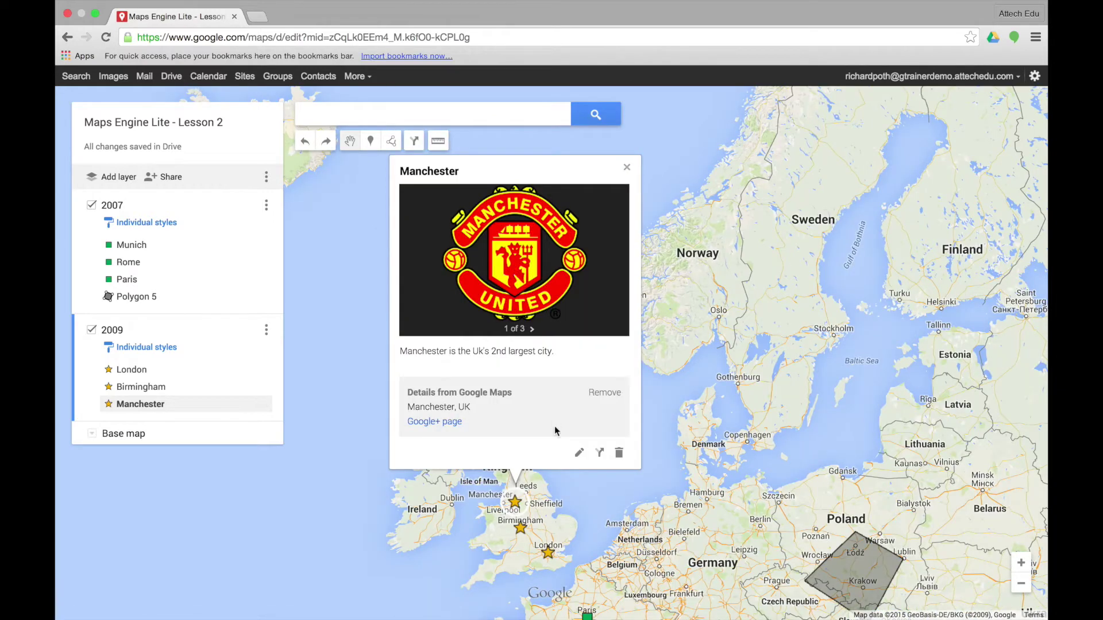
left_click(532, 329)
left_click(532, 331)
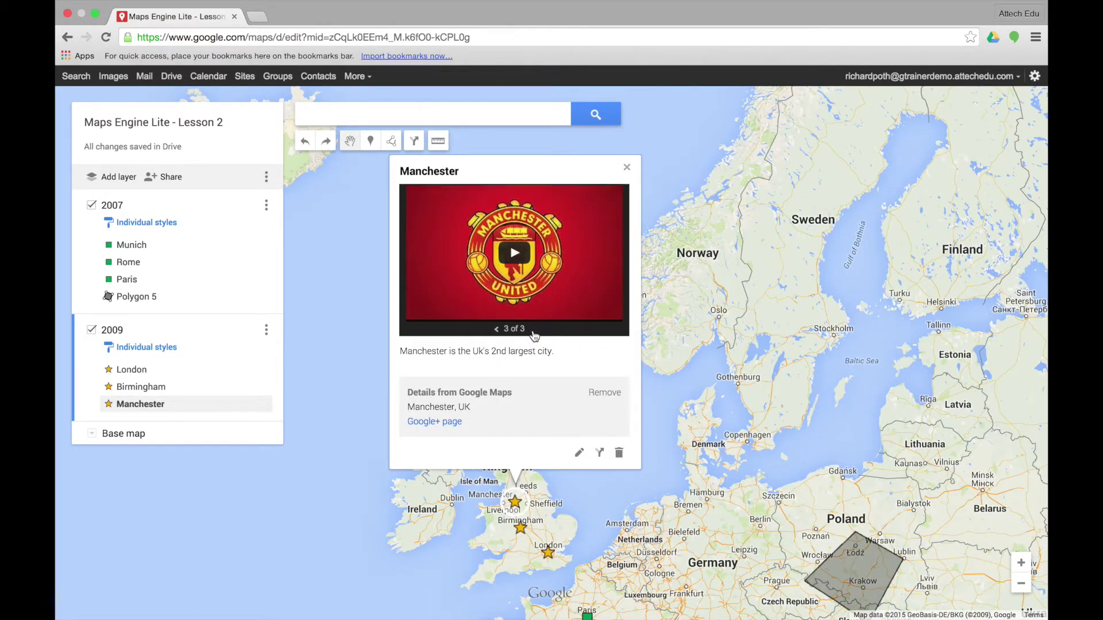
left_click(627, 168)
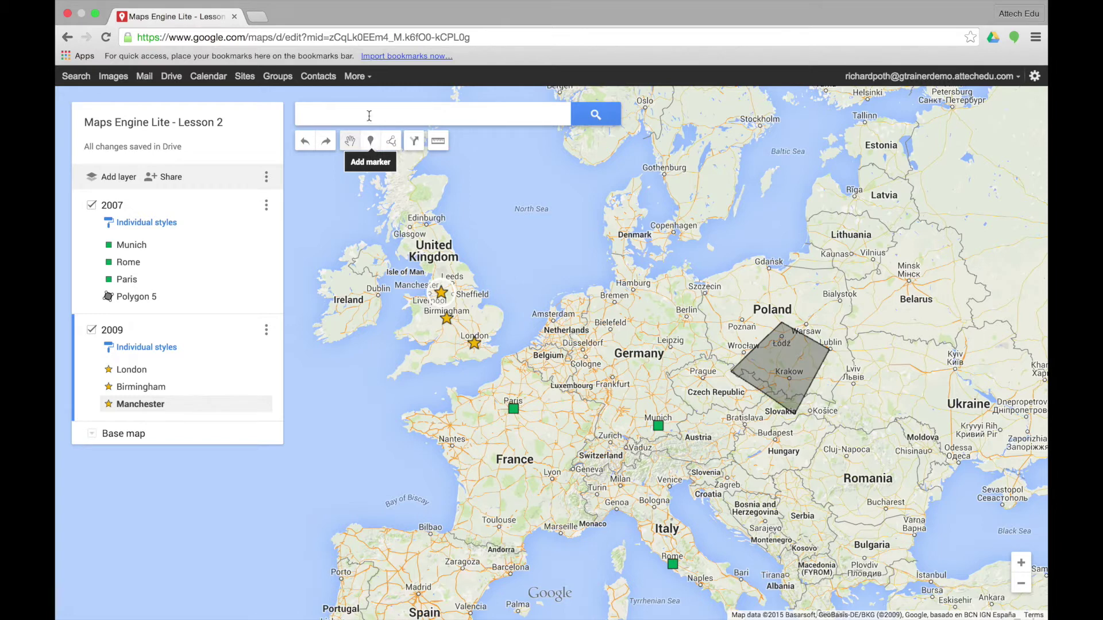
- Zoom in three levels and place a new marker, Point 4, near Laakdal
left_click(369, 116)
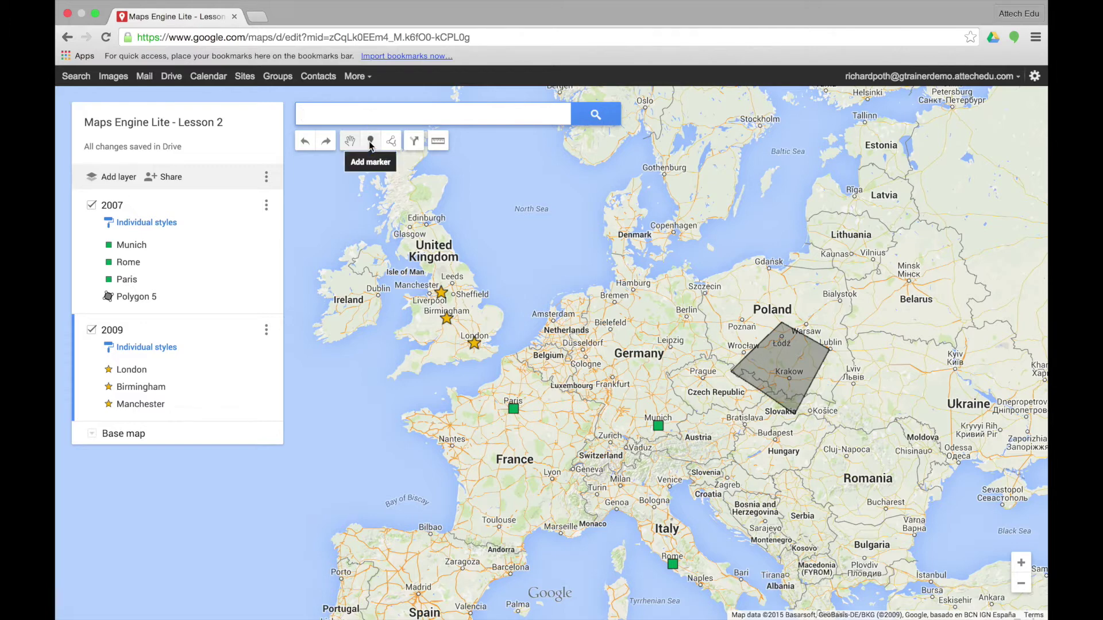
left_click(371, 144)
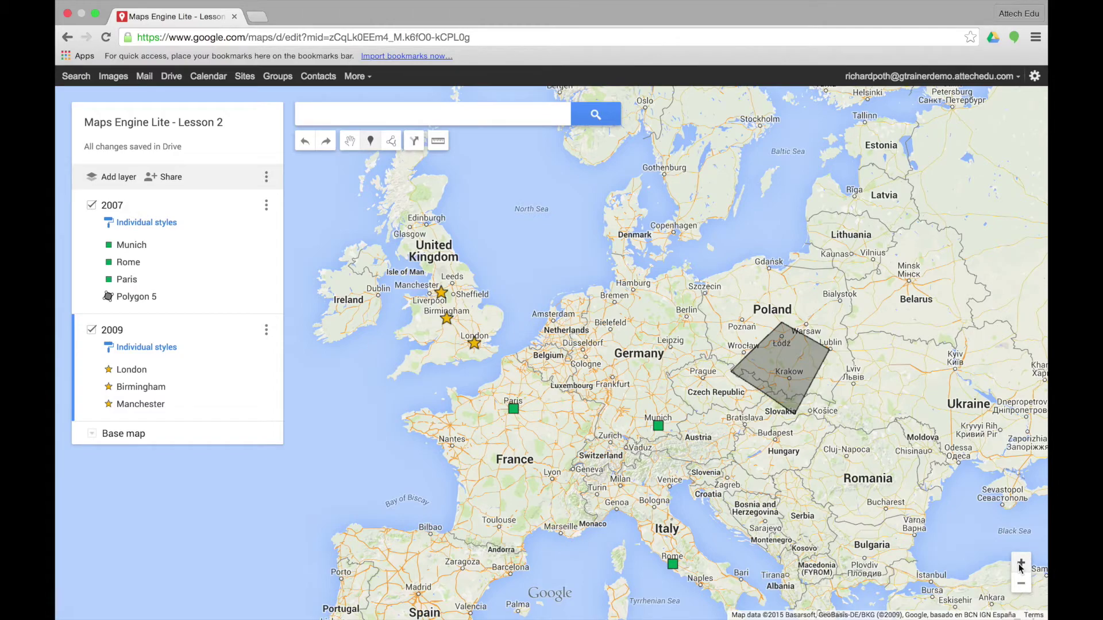
left_click(1020, 564)
left_click(1020, 564)
left_click(1019, 564)
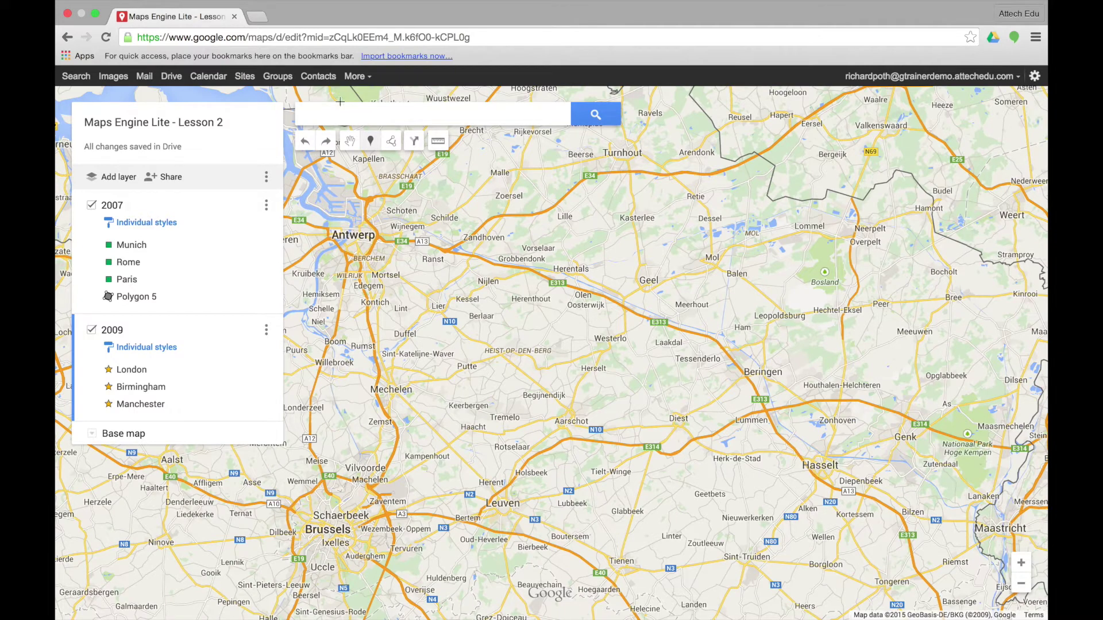
left_click(658, 351)
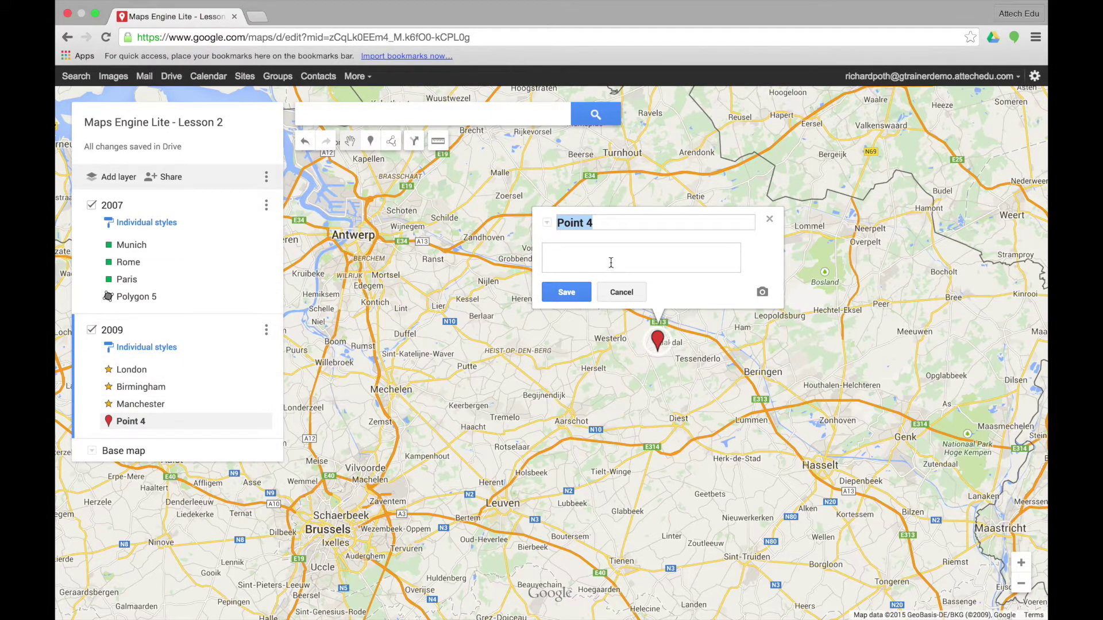
- Style Point 4 as a yellow star, save it, then delete the marker
left_click(262, 424)
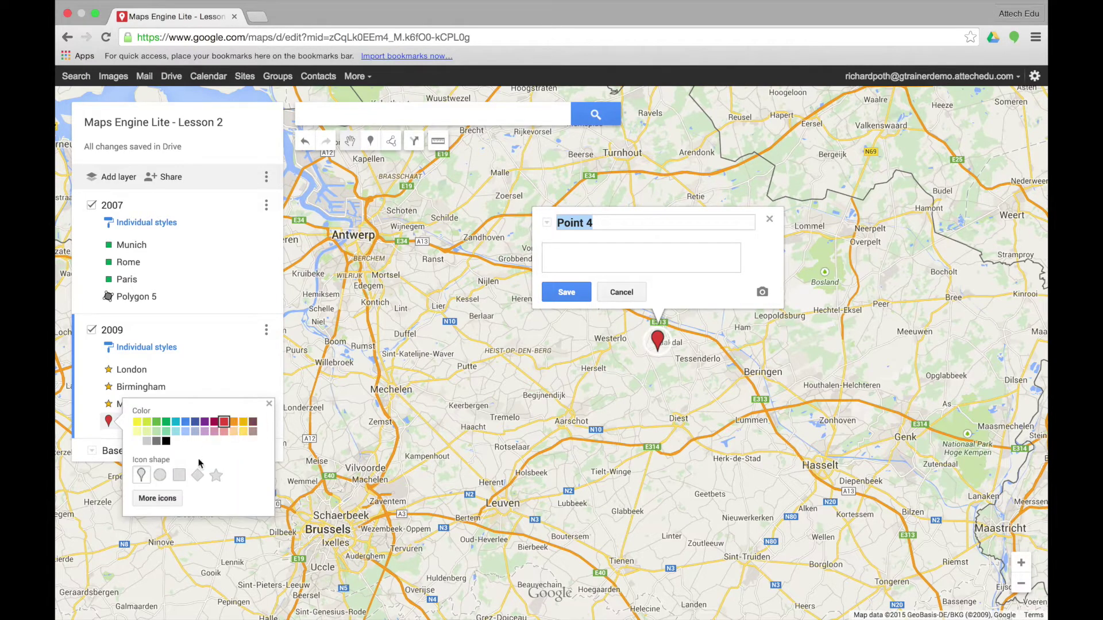
left_click(216, 475)
left_click(244, 423)
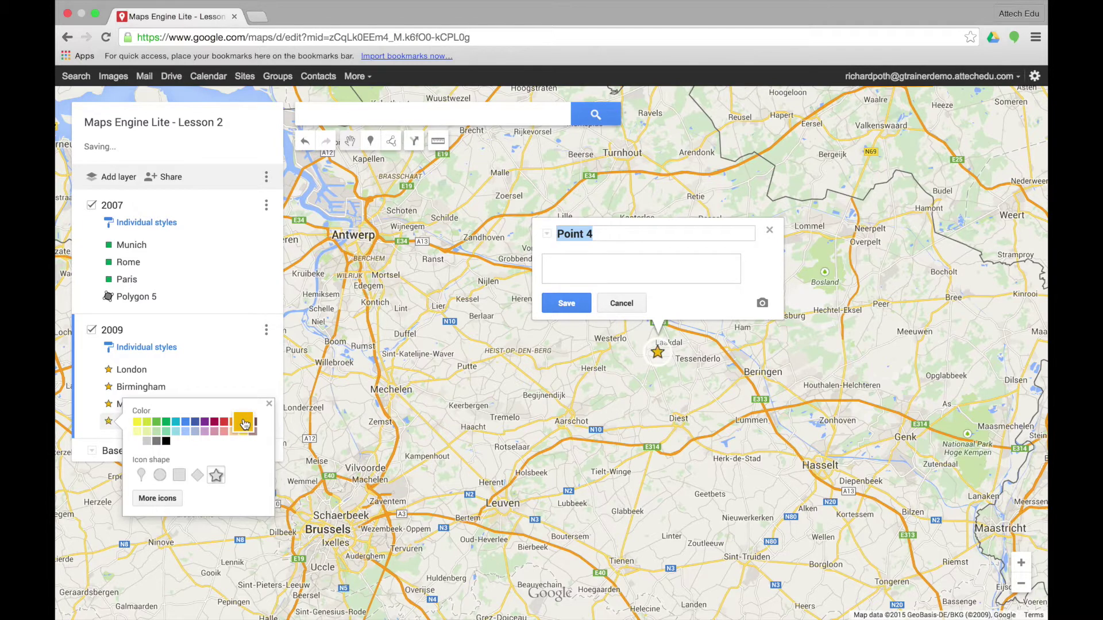
left_click(566, 304)
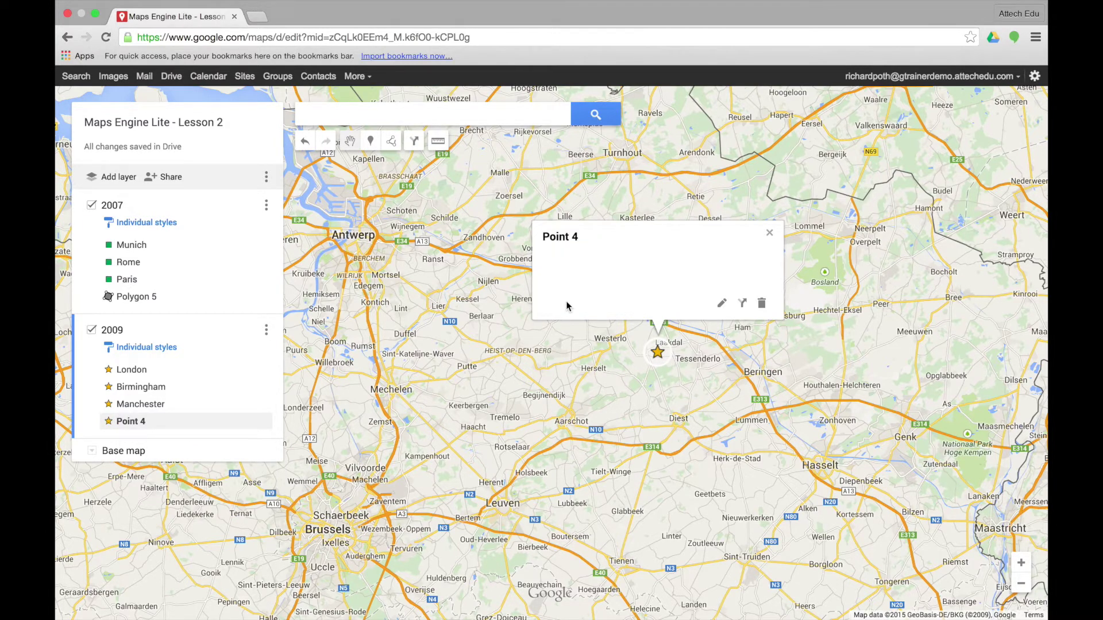
left_click(761, 304)
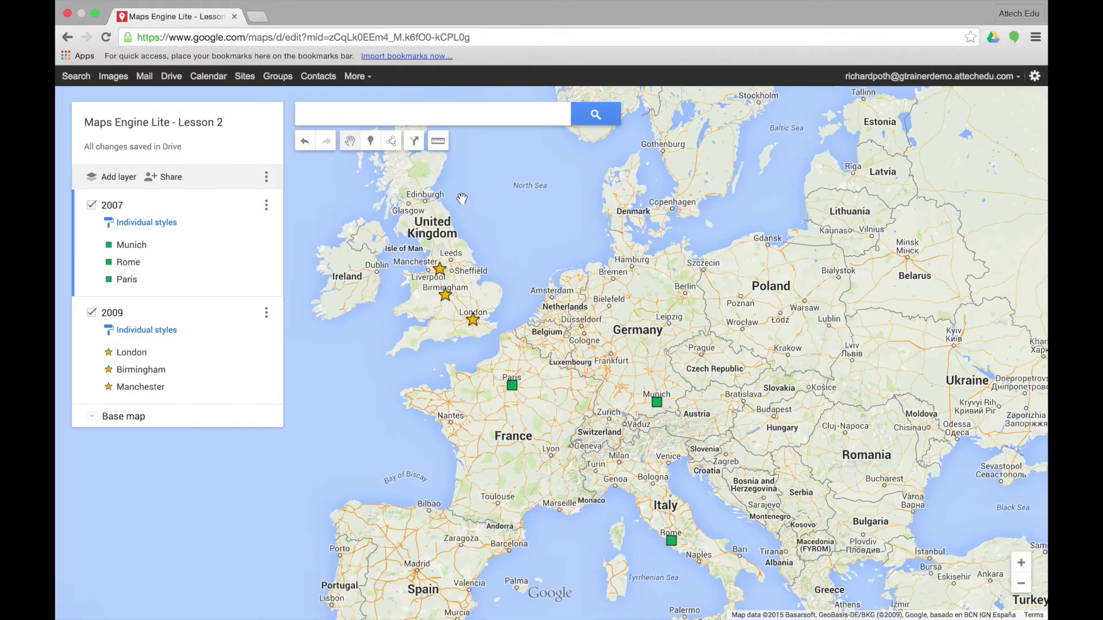
- Draw a line from the Paris marker to Rome and title it 'Paris to Rome'
left_click(392, 142)
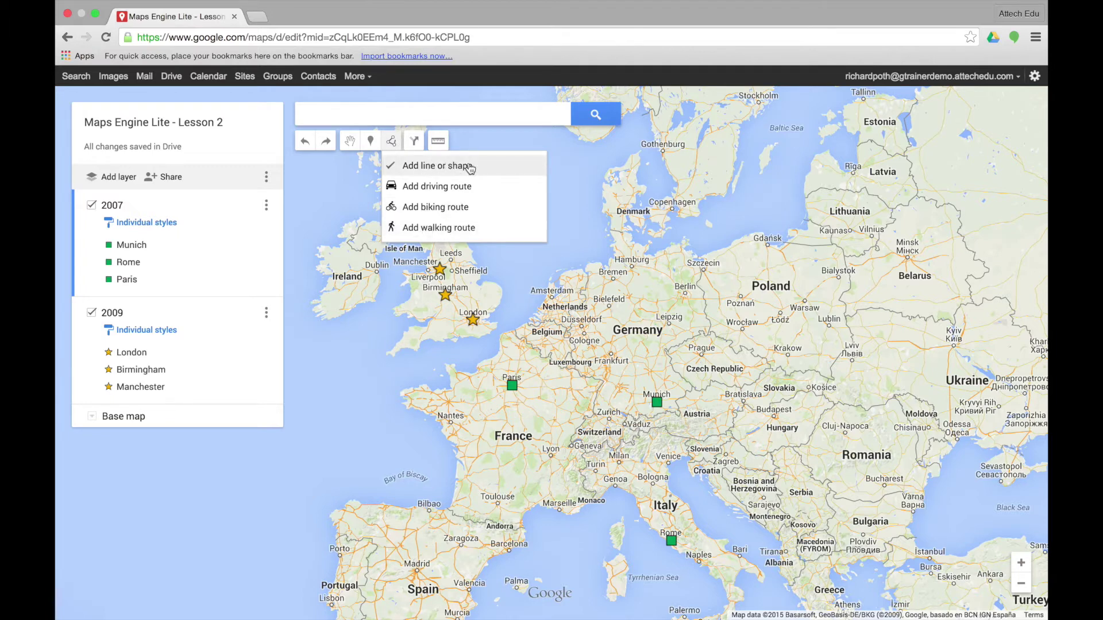
left_click(486, 167)
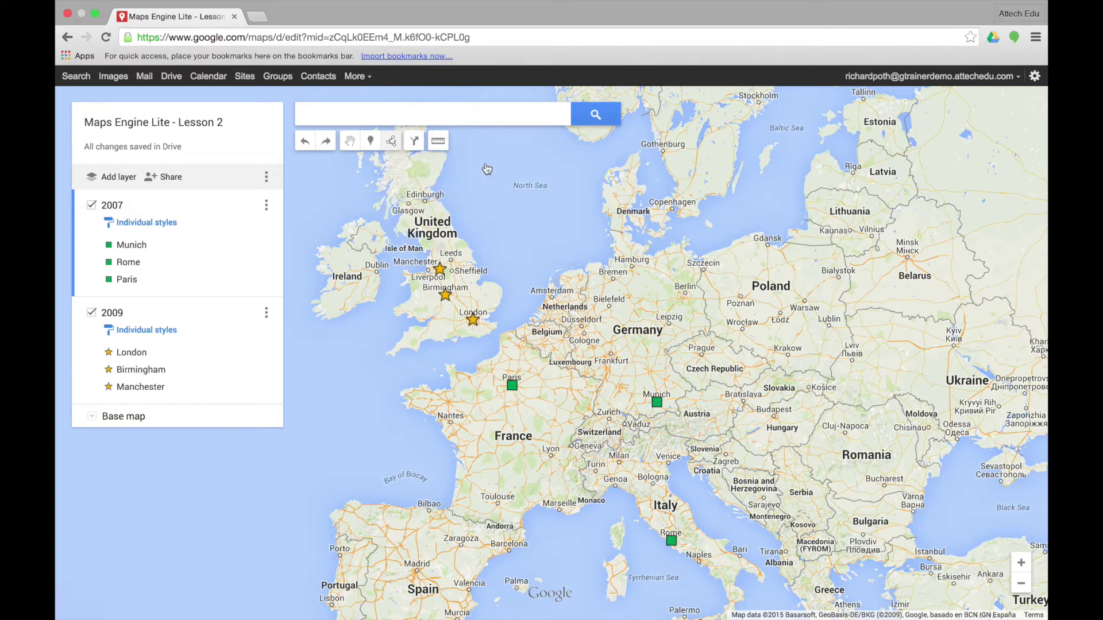
left_click(511, 385)
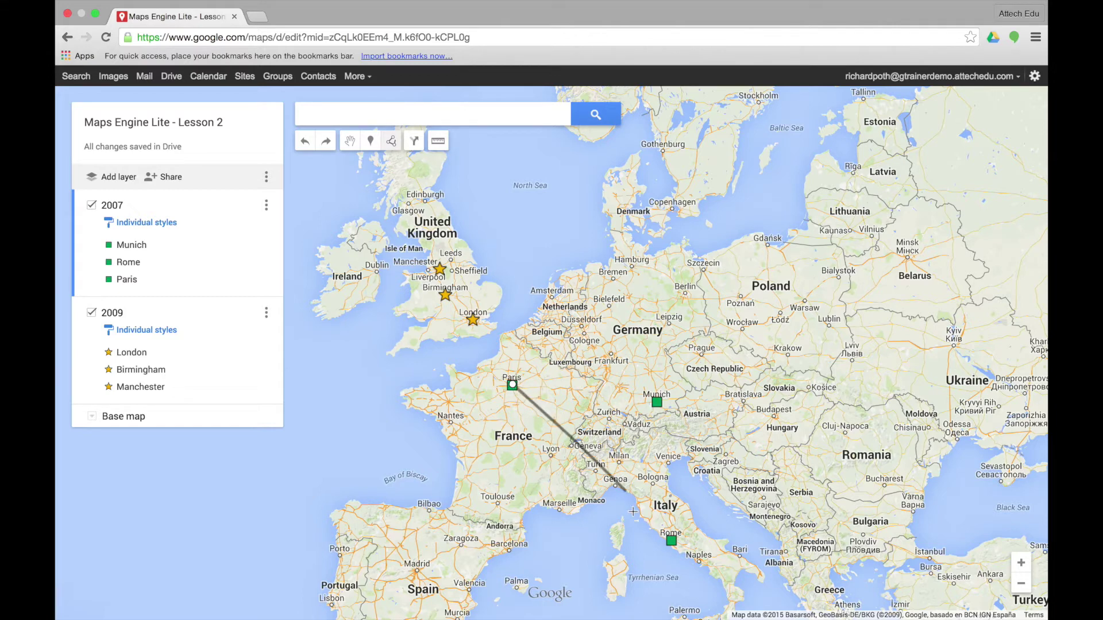
left_click(671, 540)
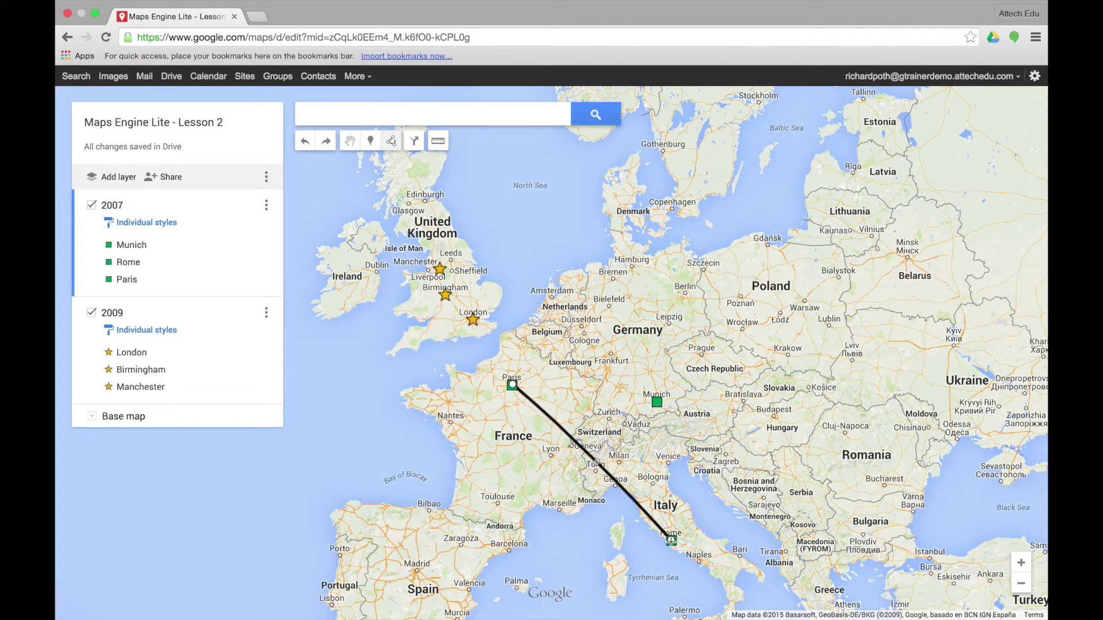
left_click(671, 540)
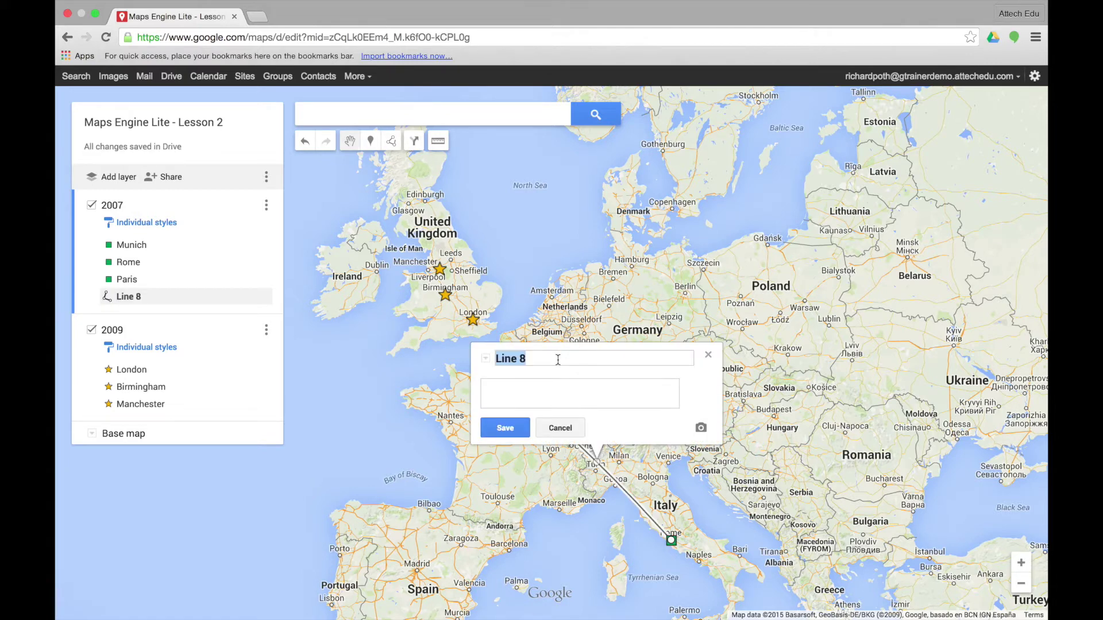
type("Paris to Rome")
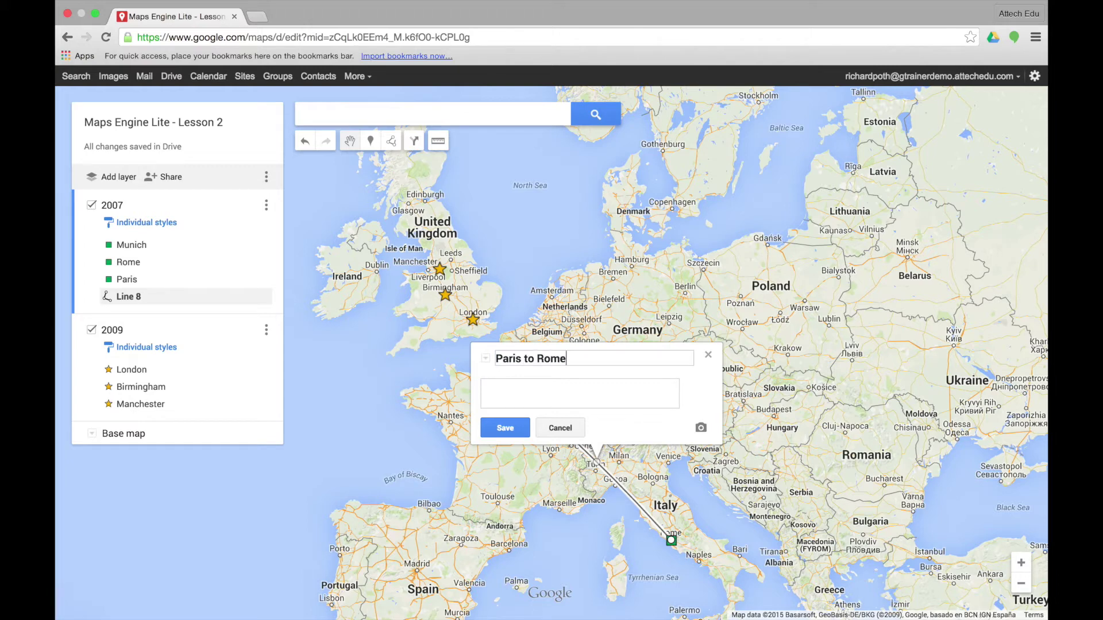
left_click(546, 390)
- Save the 'Paris to Rome' title, restyle the line green and wider, and reopen its details in edit mode
left_click(505, 430)
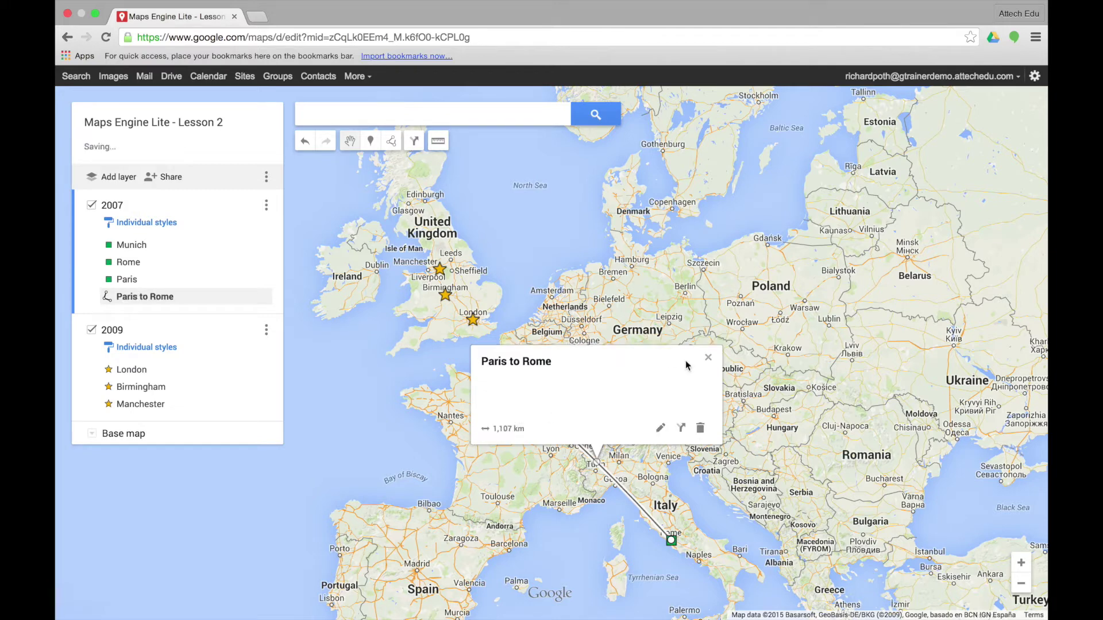
left_click(708, 357)
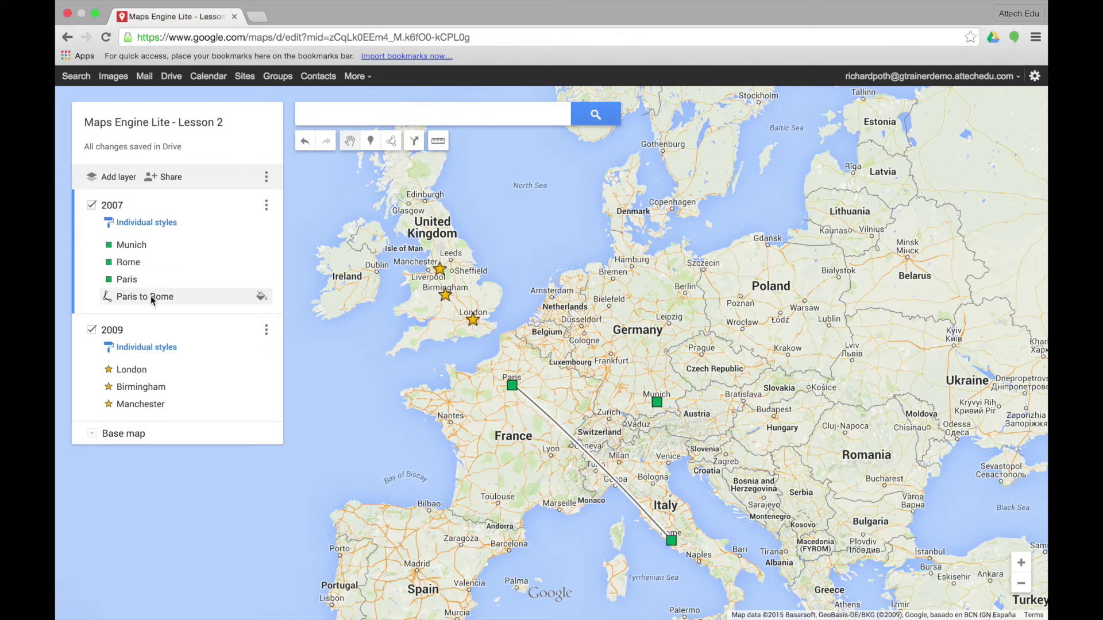
left_click(262, 297)
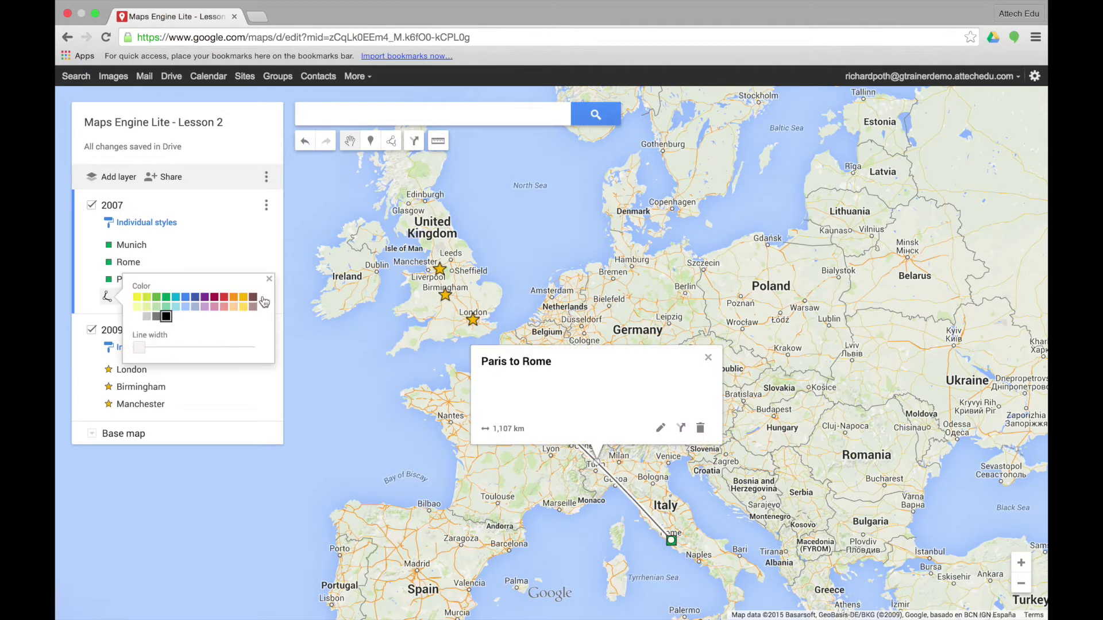
left_click(166, 299)
left_click_drag(139, 347, 148, 350)
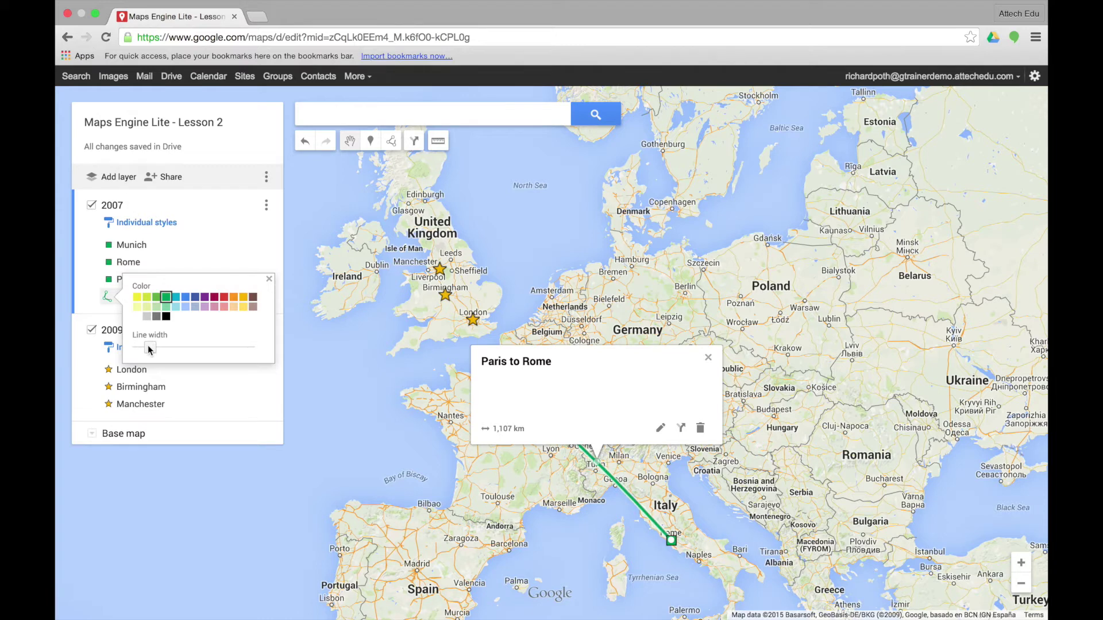
left_click(661, 430)
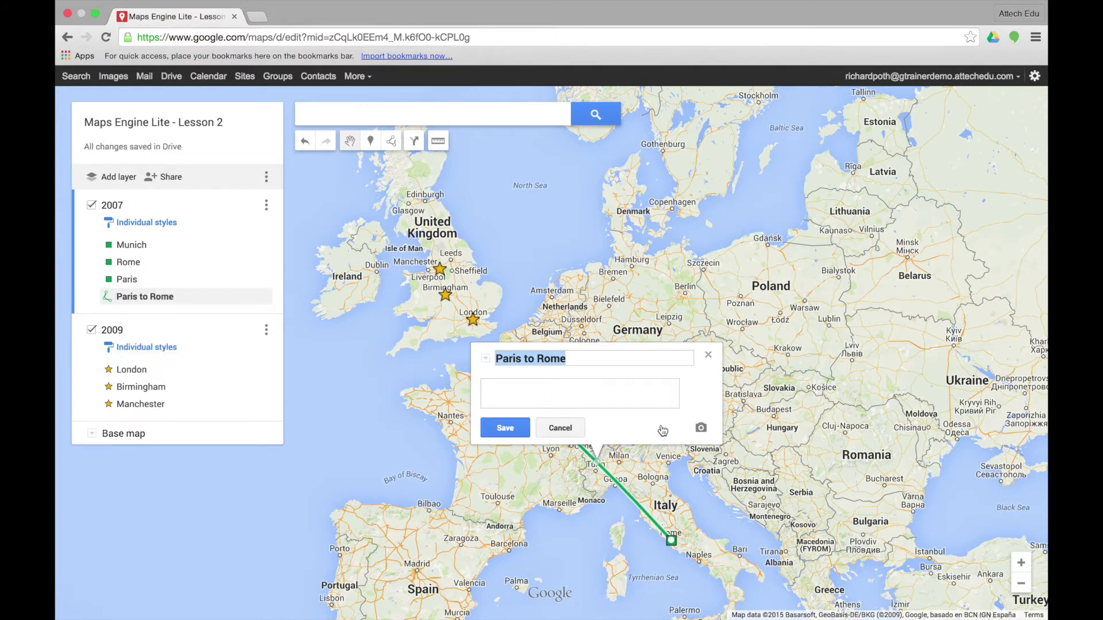
left_click(577, 392)
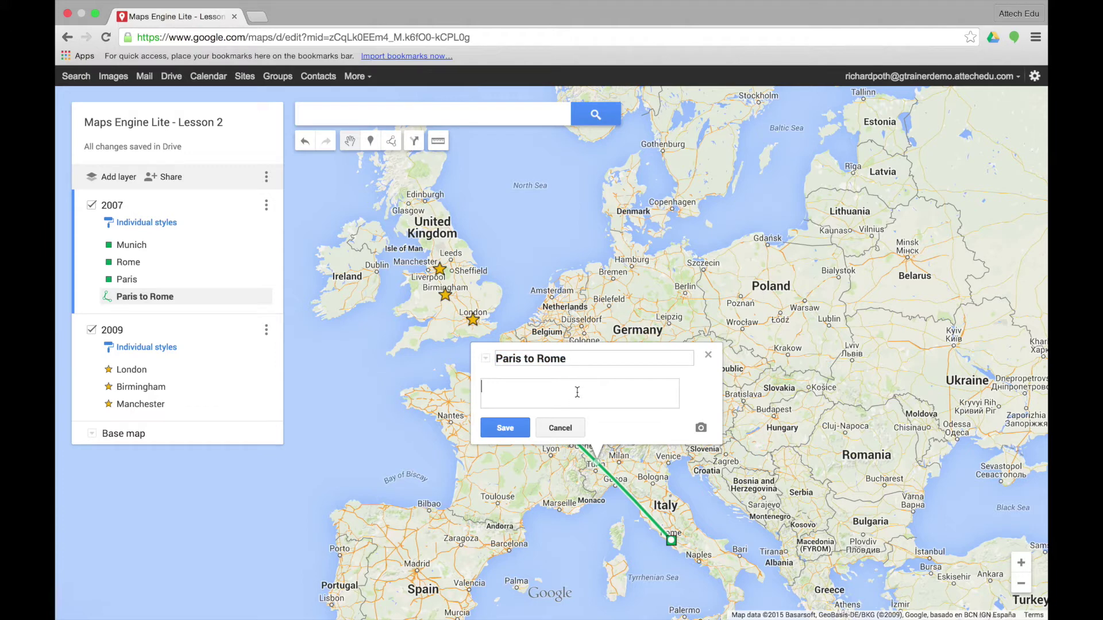
- Attach a Colosseum photo found by searching 'travel to rome', save the line, and close its card
left_click(701, 428)
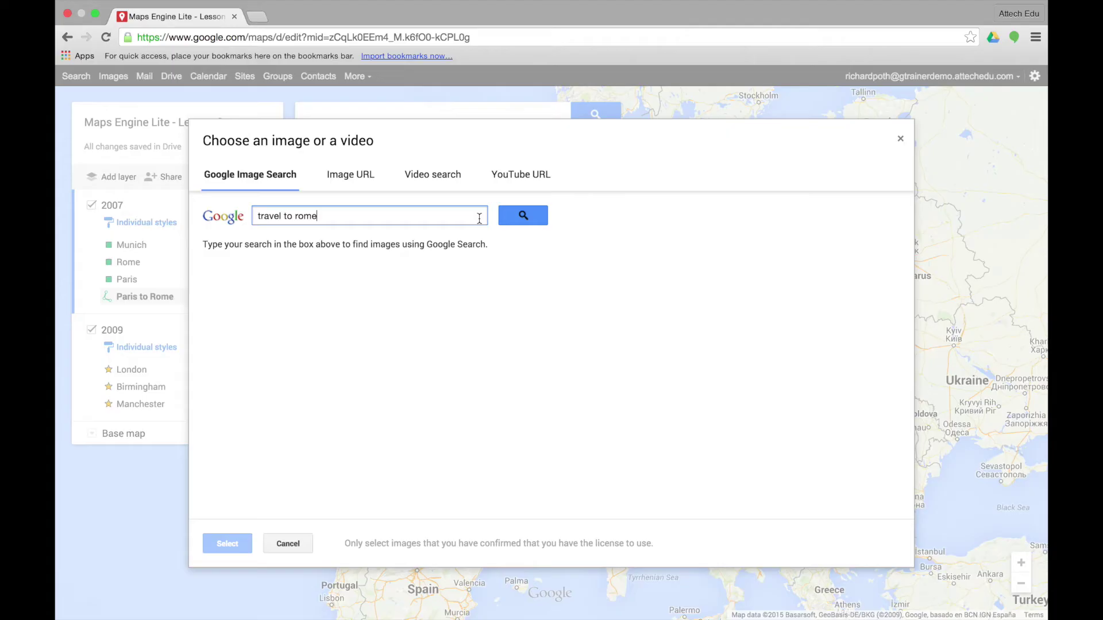
left_click(523, 216)
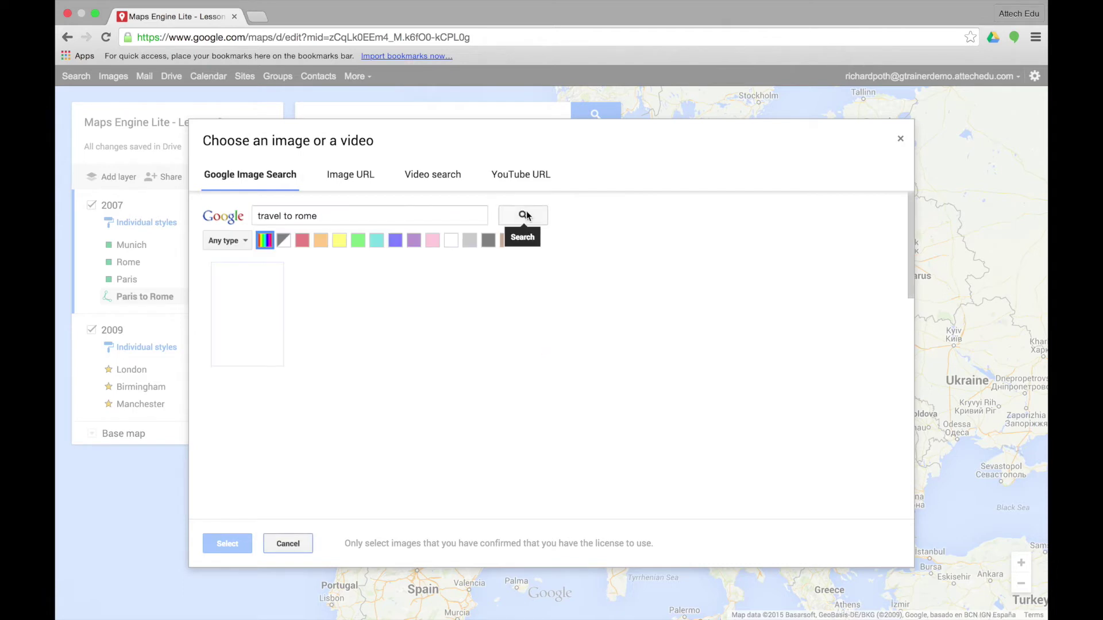
mouse_move(368, 313)
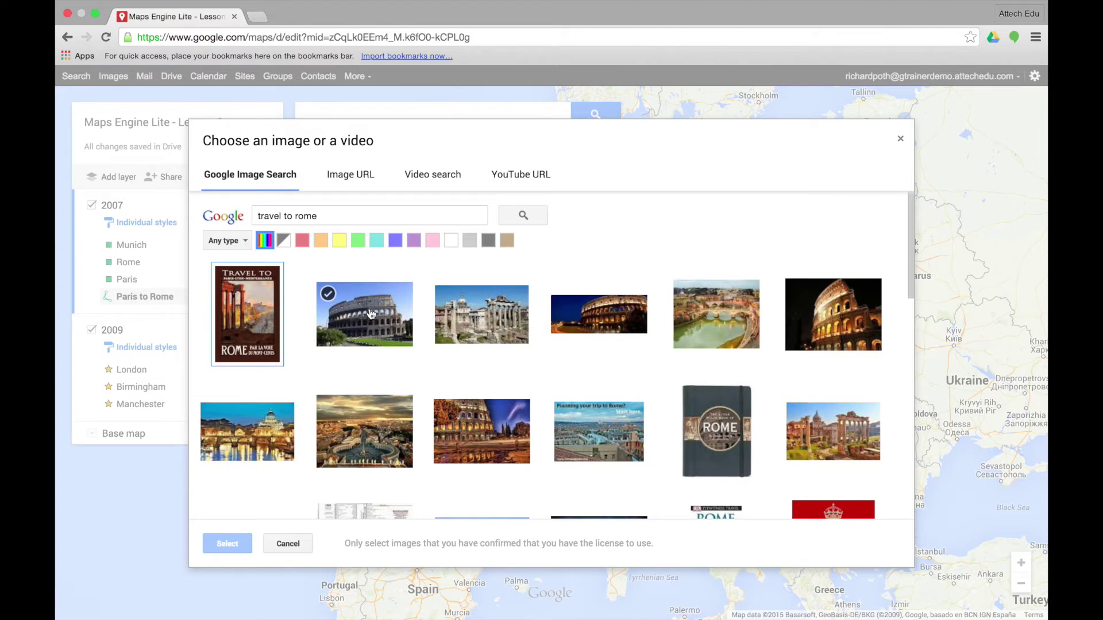
left_click(371, 314)
left_click(225, 545)
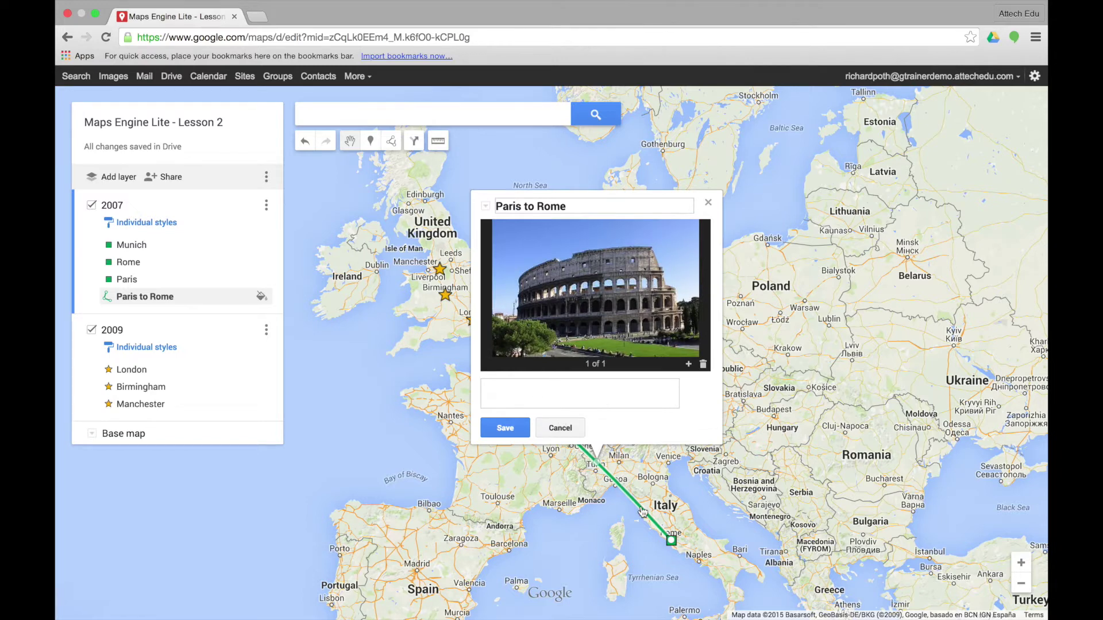
left_click(505, 429)
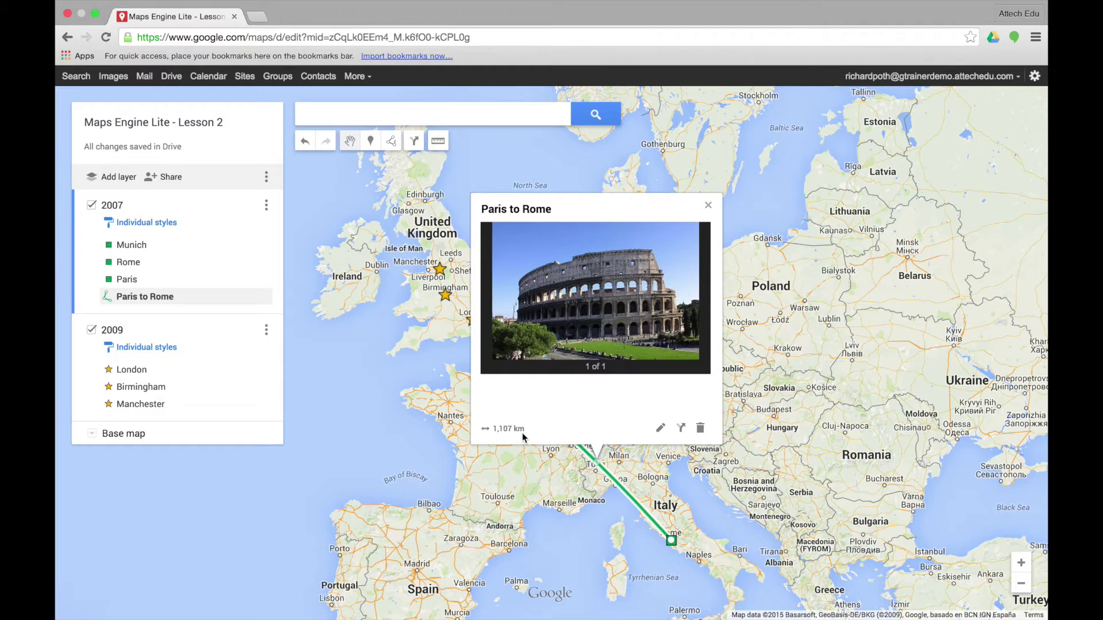
left_click(709, 206)
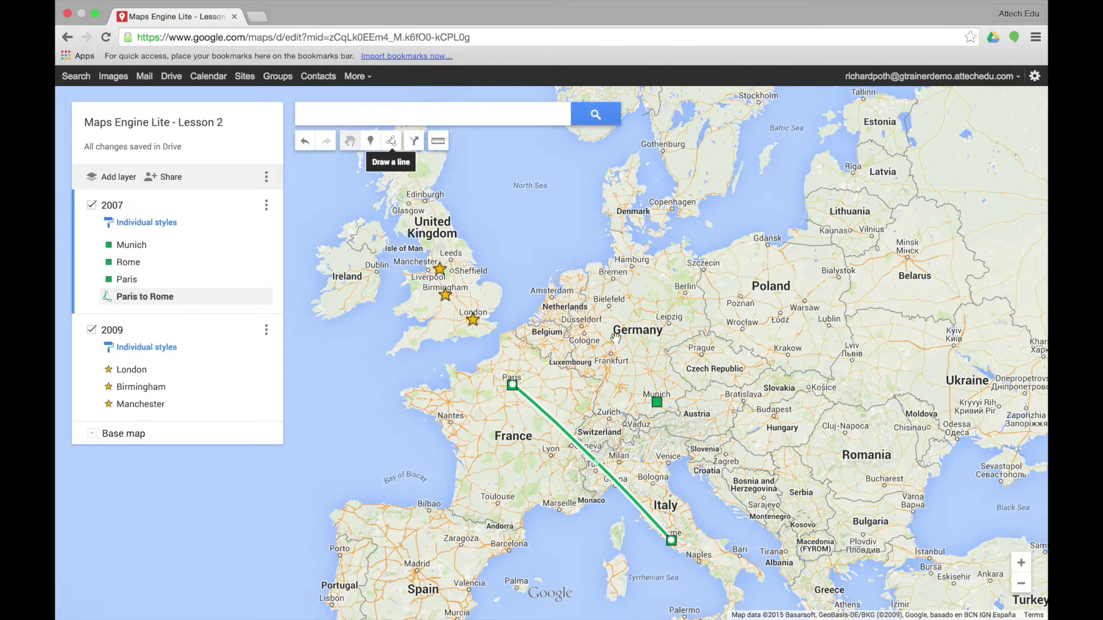
- Draw a four-corner polygon through Poznań, near Munich, Hungary and Košice, closing it at Poznań
left_click(390, 143)
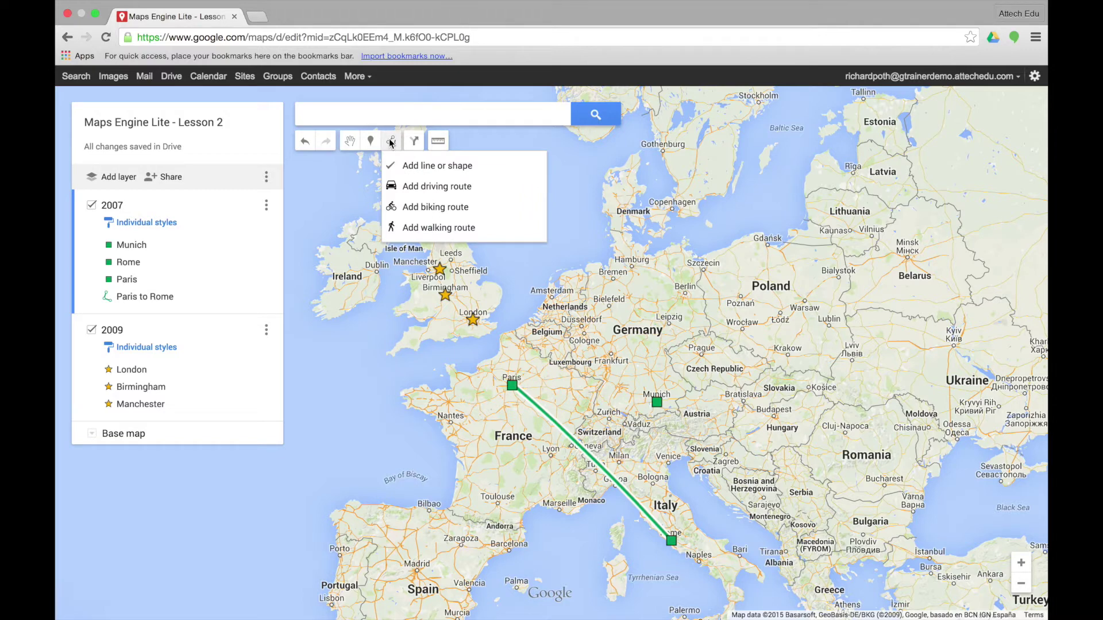
left_click(432, 166)
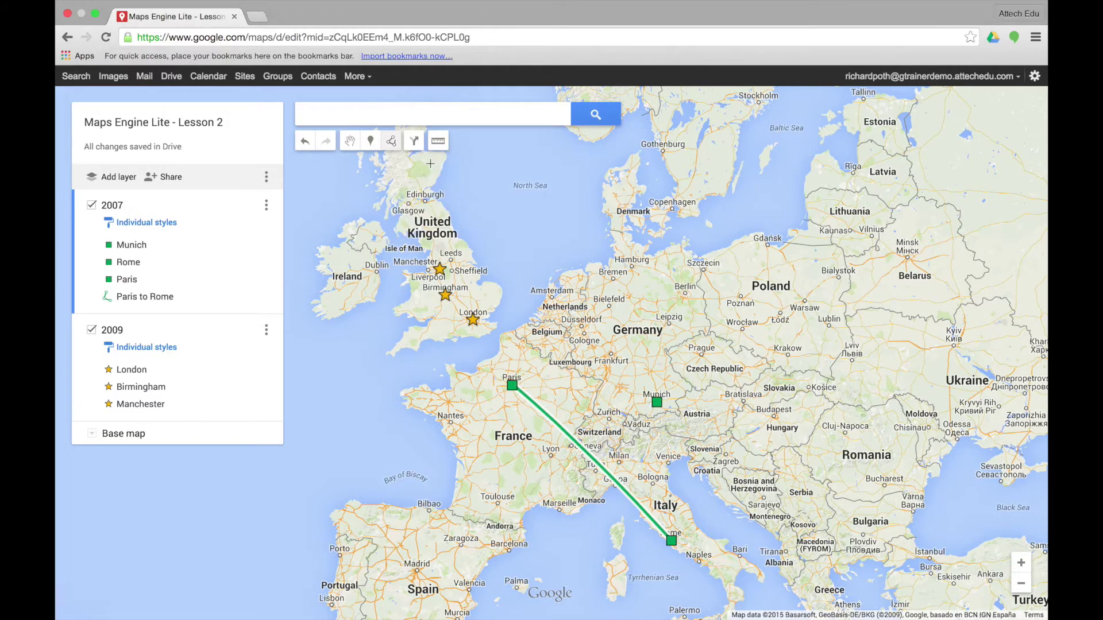
left_click(729, 299)
left_click(652, 379)
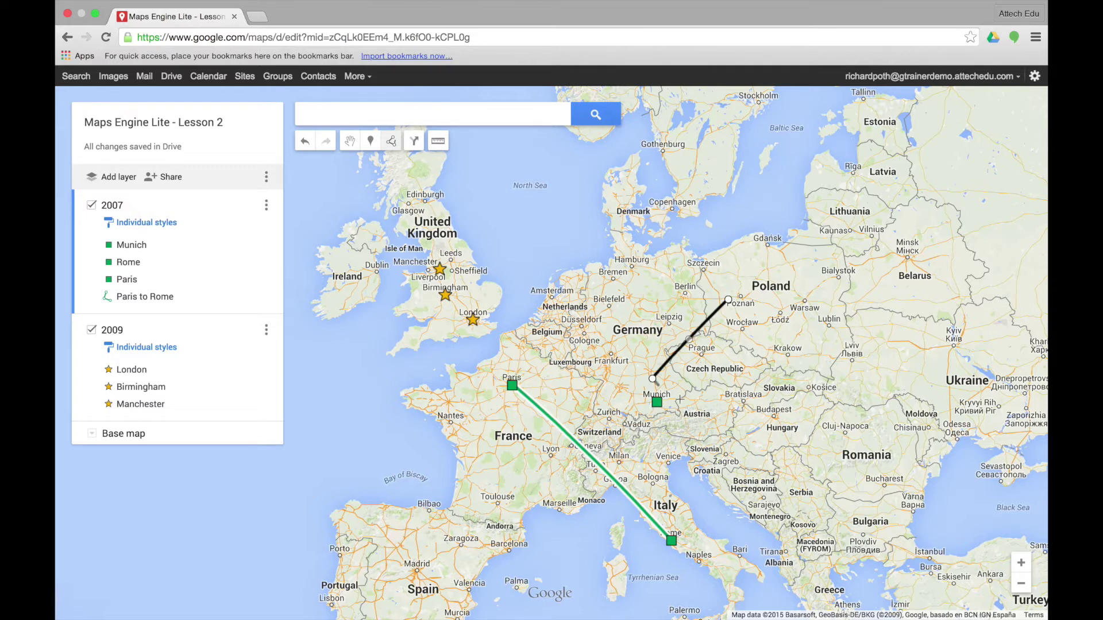
left_click(745, 439)
left_click(813, 365)
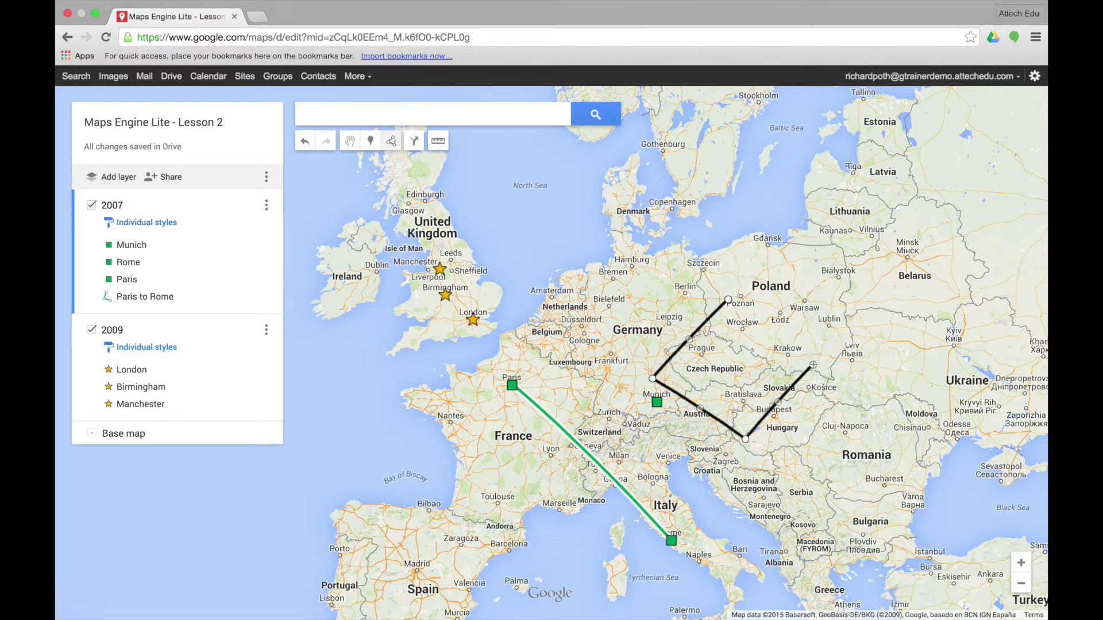
left_click(729, 300)
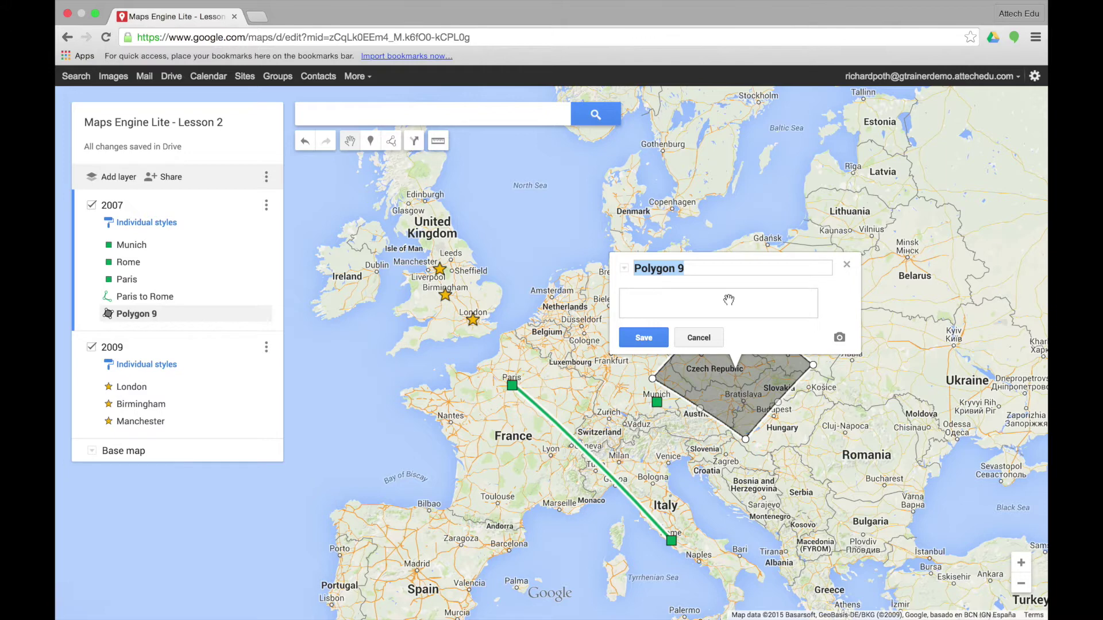
- Rename Polygon 9 to 'East Europe' and save it
type("East Europe")
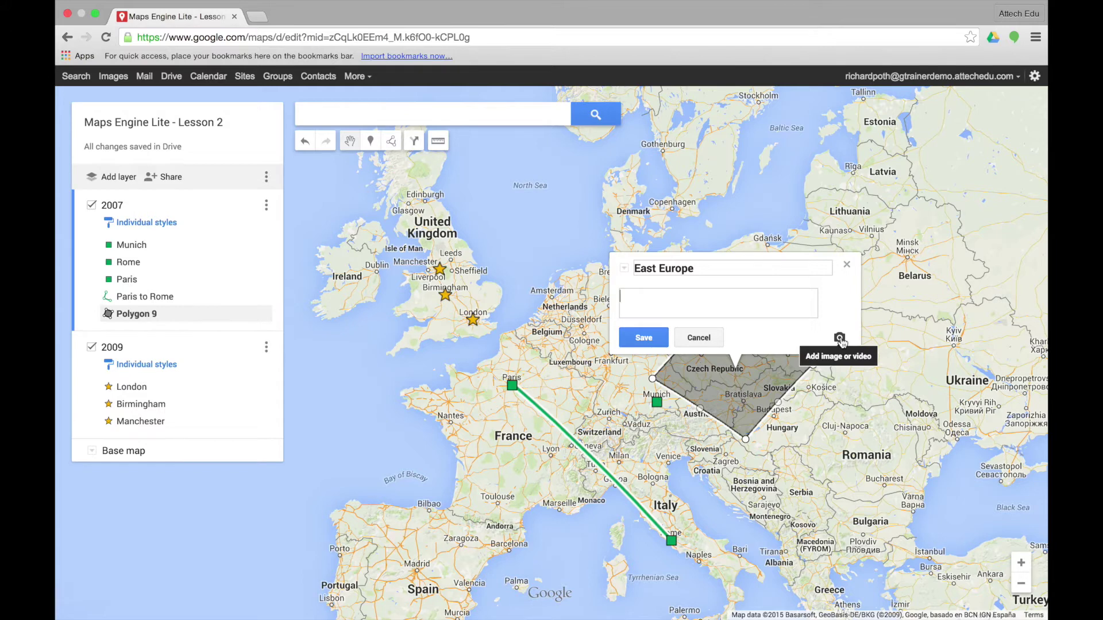
left_click(643, 343)
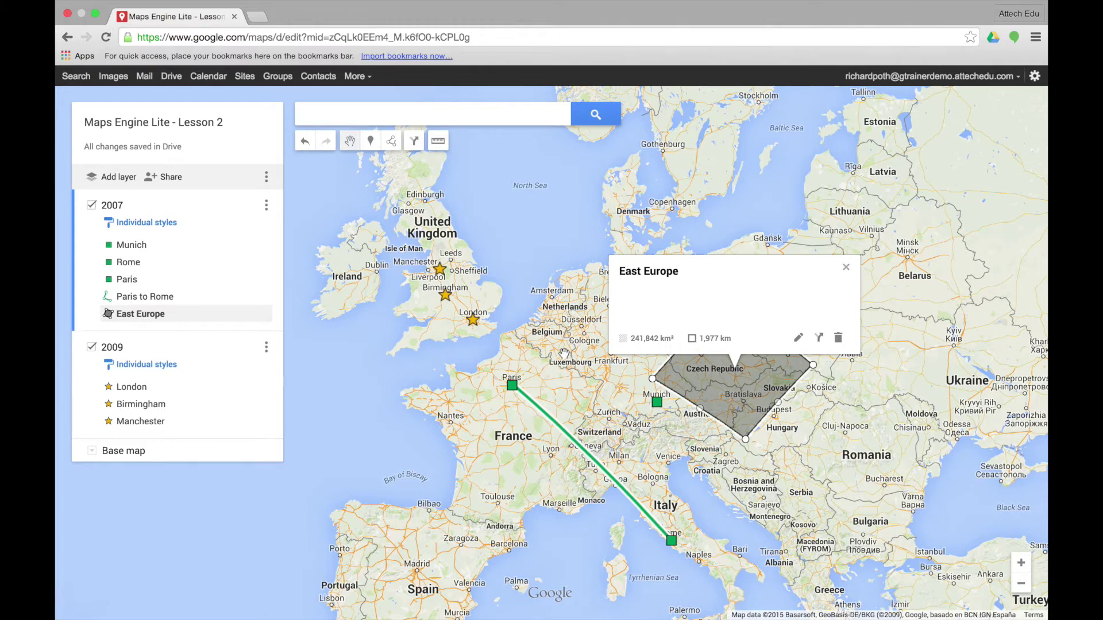
mouse_move(181, 320)
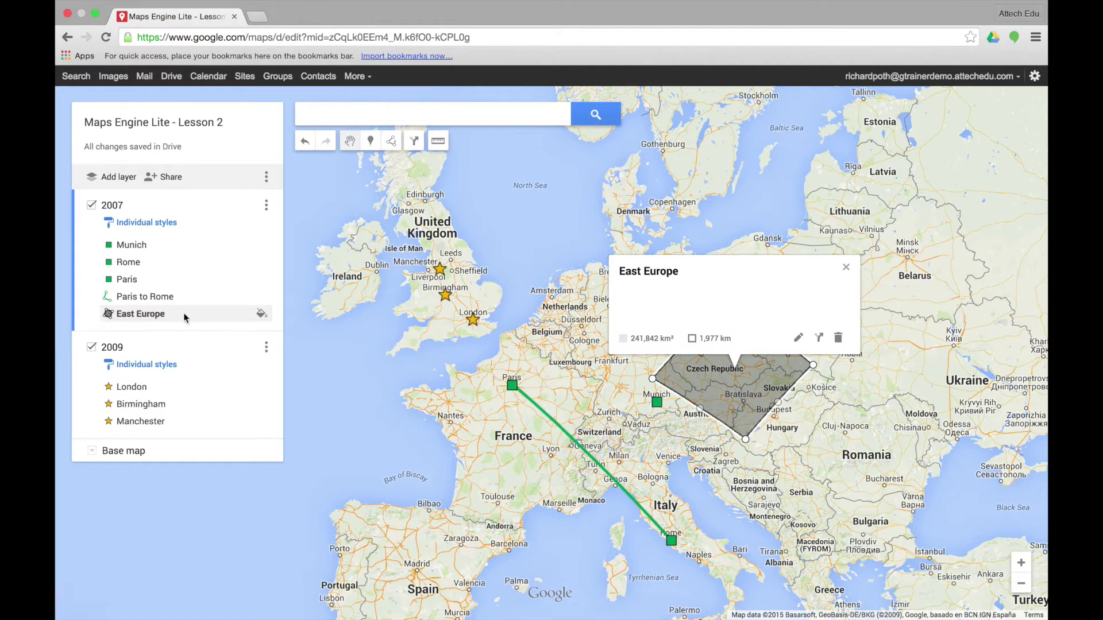
- Colour East Europe green, lighten its fill transparency and thin its border
left_click(261, 316)
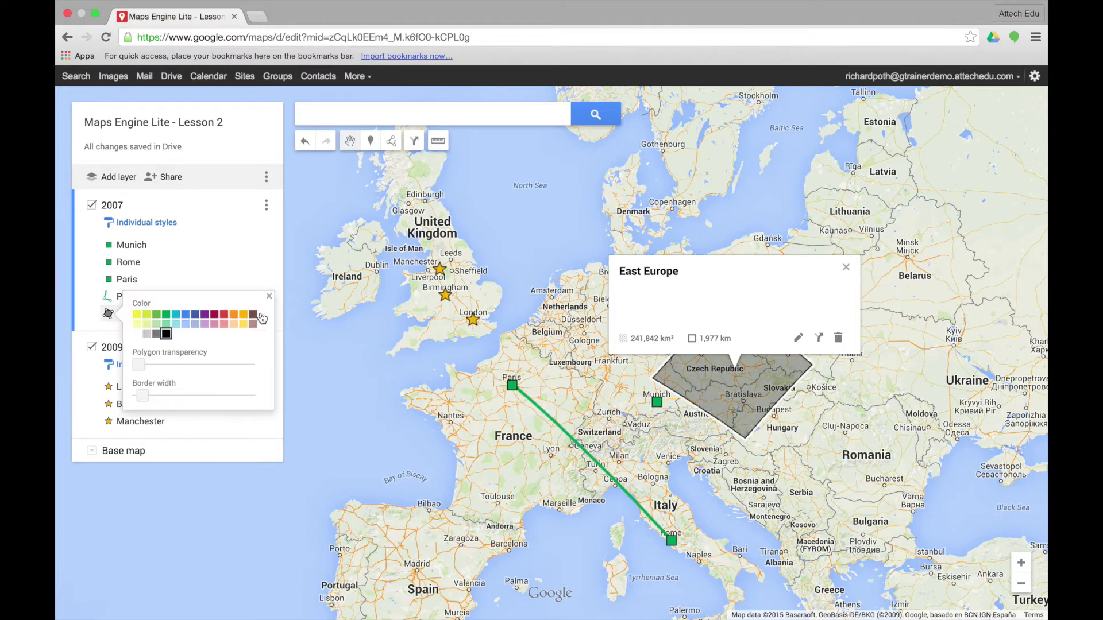
left_click(166, 318)
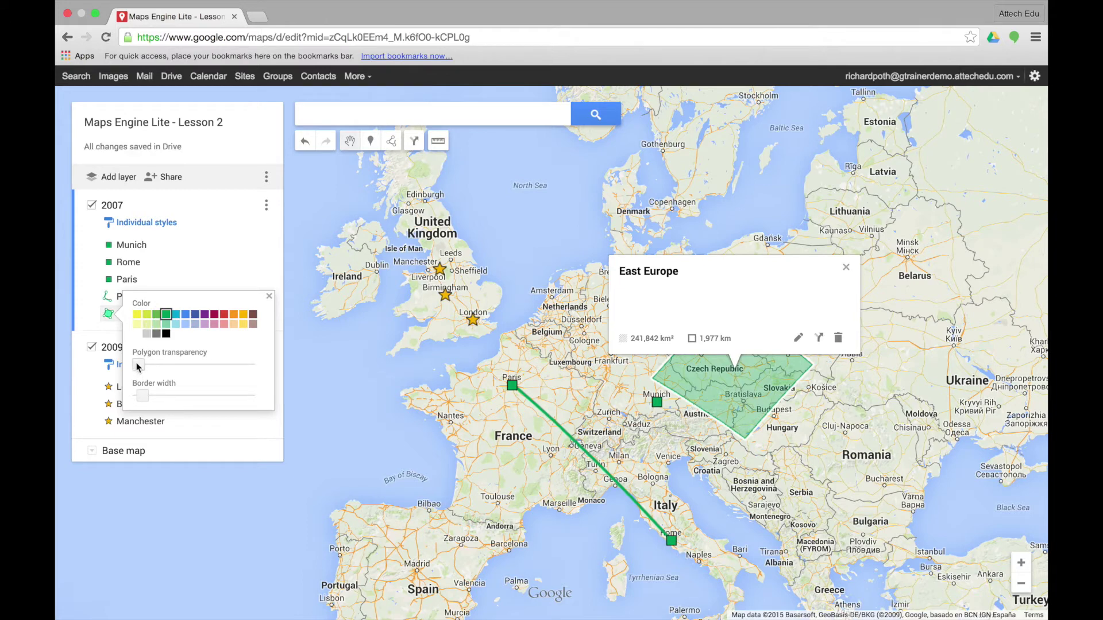
left_click_drag(139, 365, 162, 401)
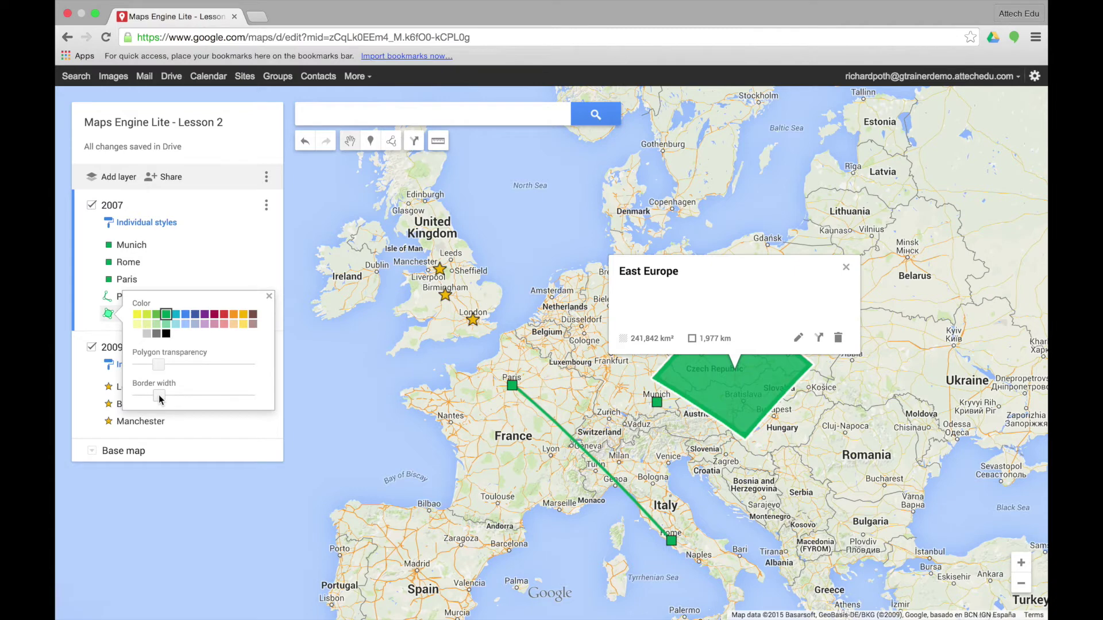
left_click_drag(160, 362, 195, 364)
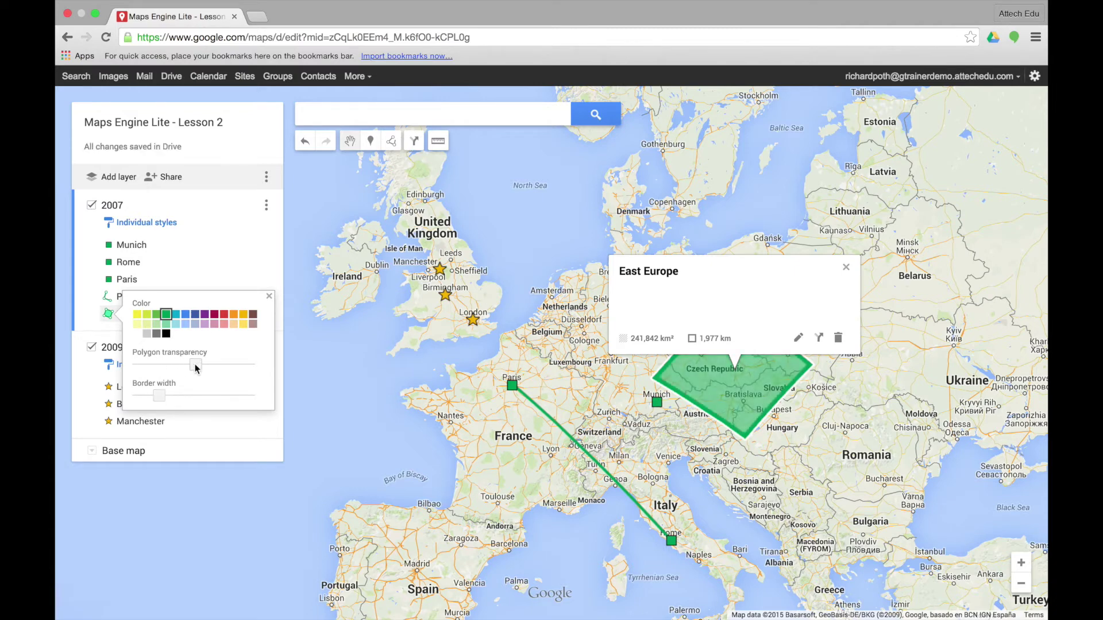
left_click_drag(158, 400, 149, 400)
left_click(882, 292)
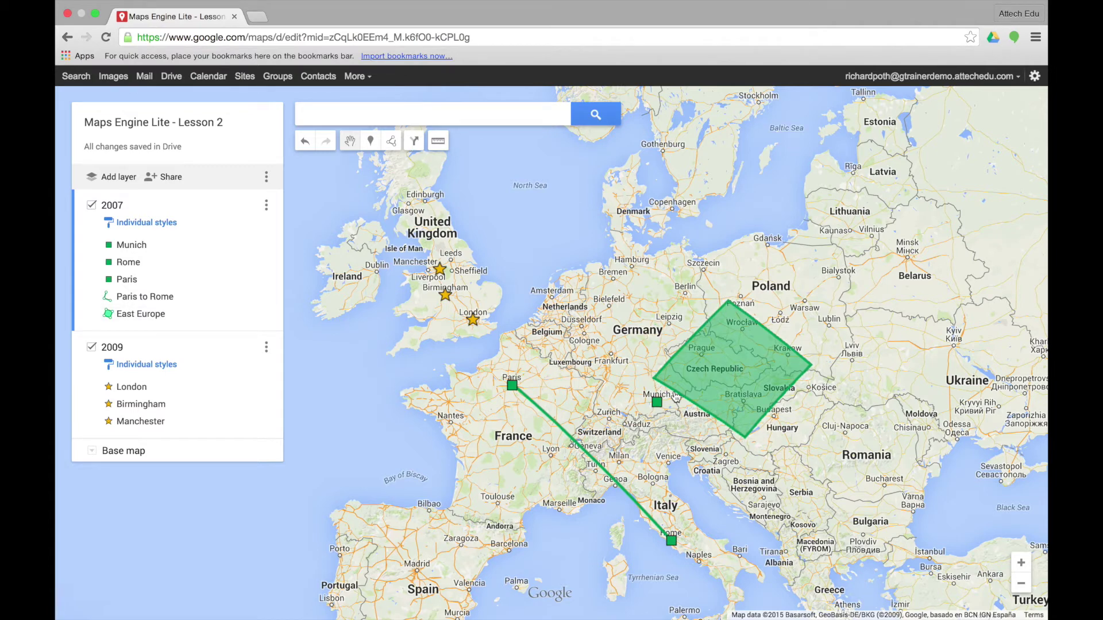
left_click_drag(555, 285, 555, 265)
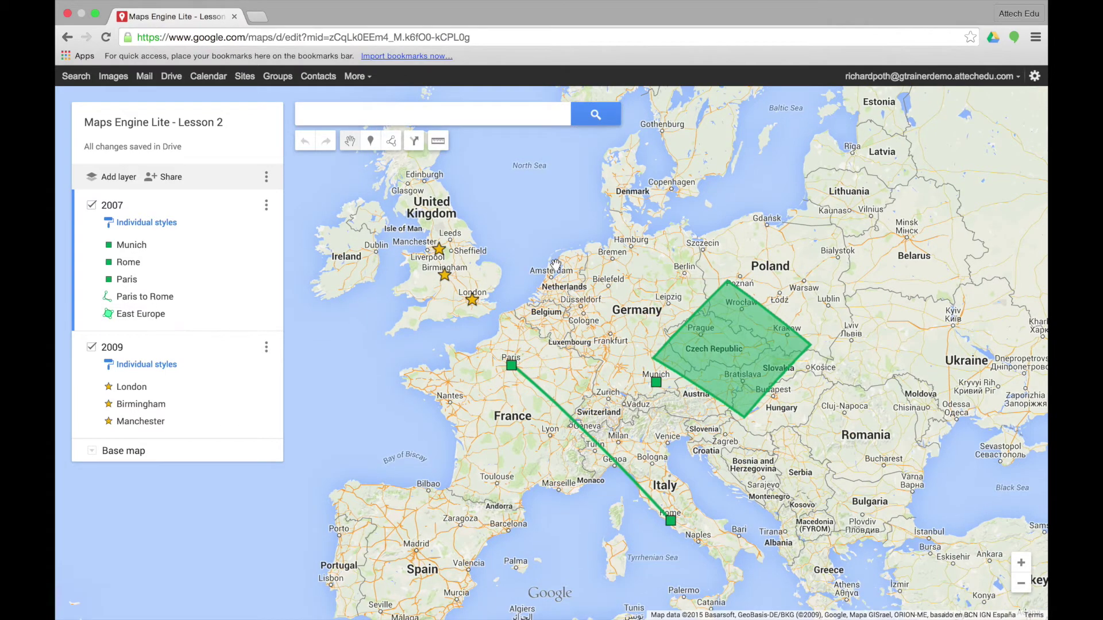
- Drag the East Europe edges out toward Cluj-Napoca, further south, Zurich and Leipzig
left_click(734, 339)
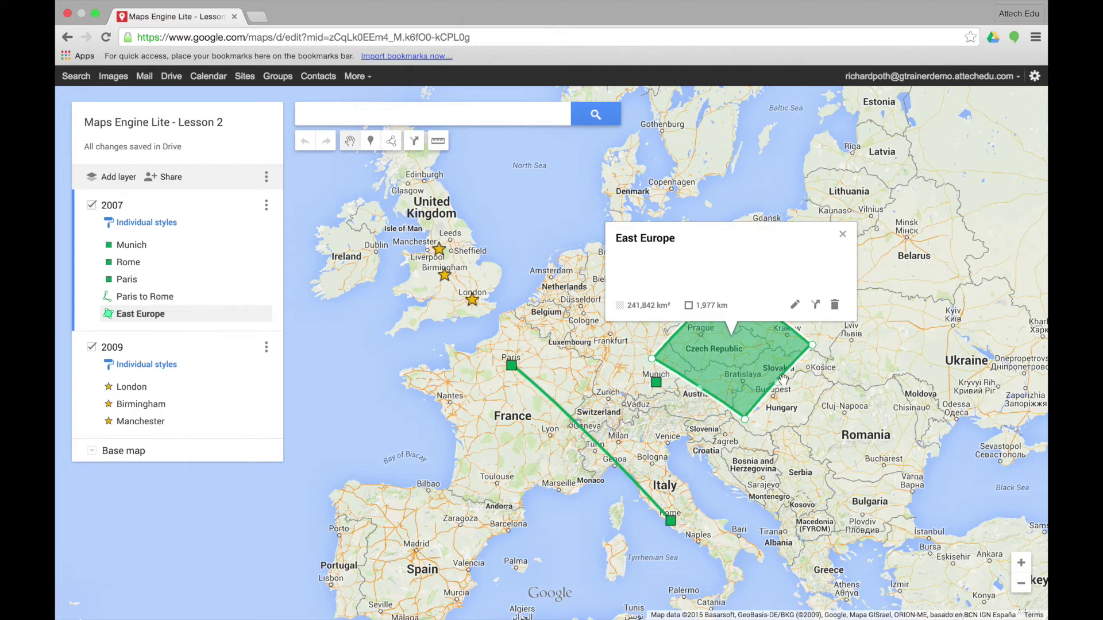
left_click_drag(777, 383, 792, 459)
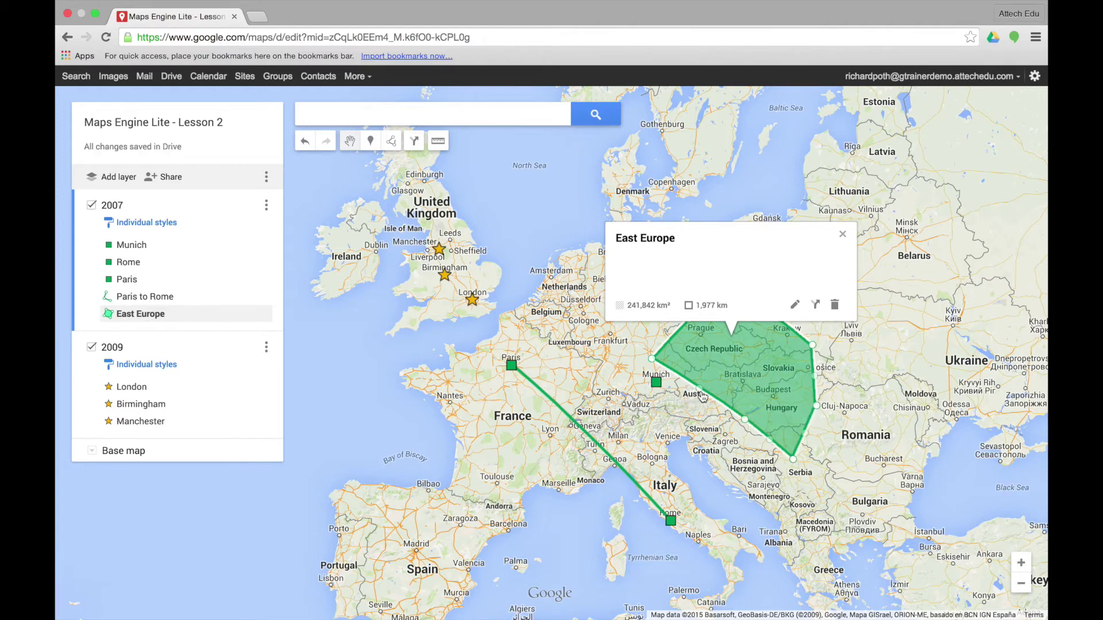
left_click_drag(700, 390, 663, 427)
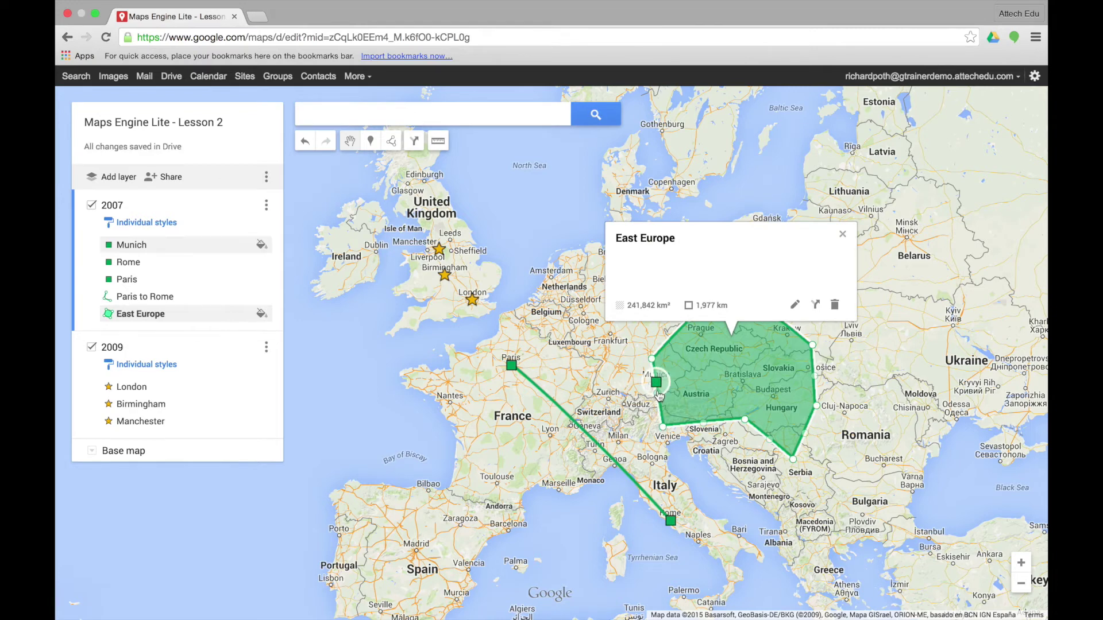
left_click_drag(658, 394, 607, 394)
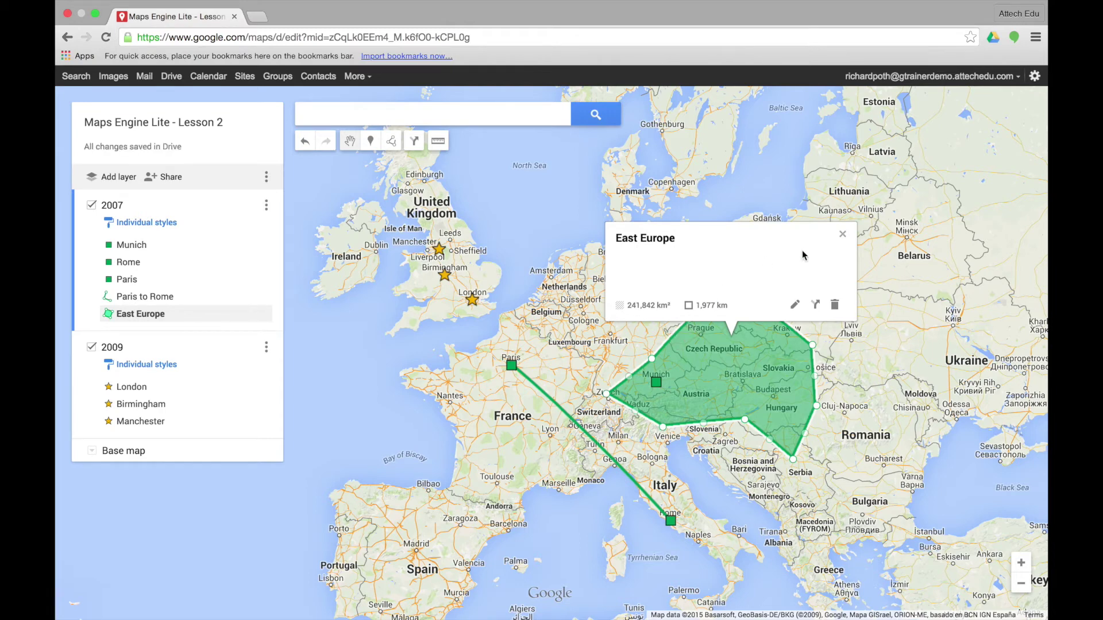
left_click(844, 238)
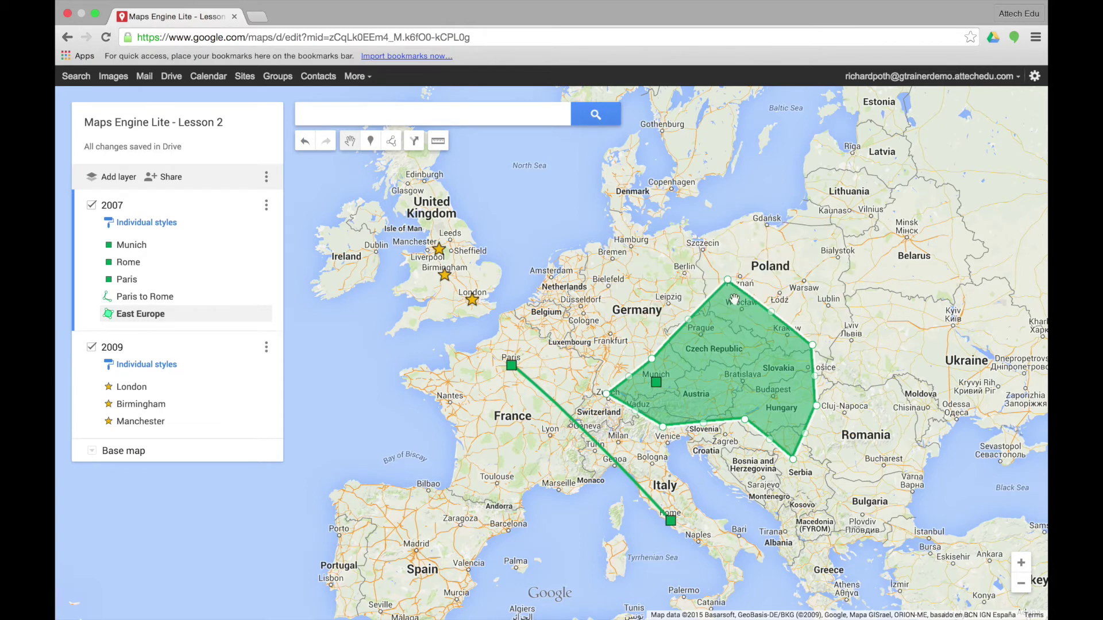
left_click_drag(689, 319, 637, 284)
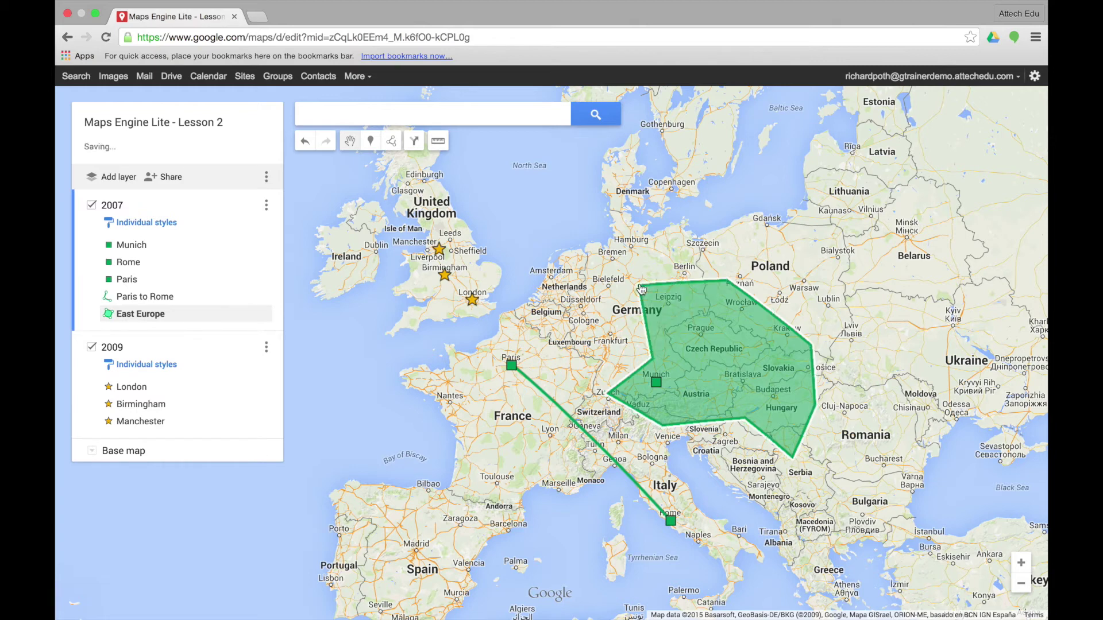
left_click(723, 346)
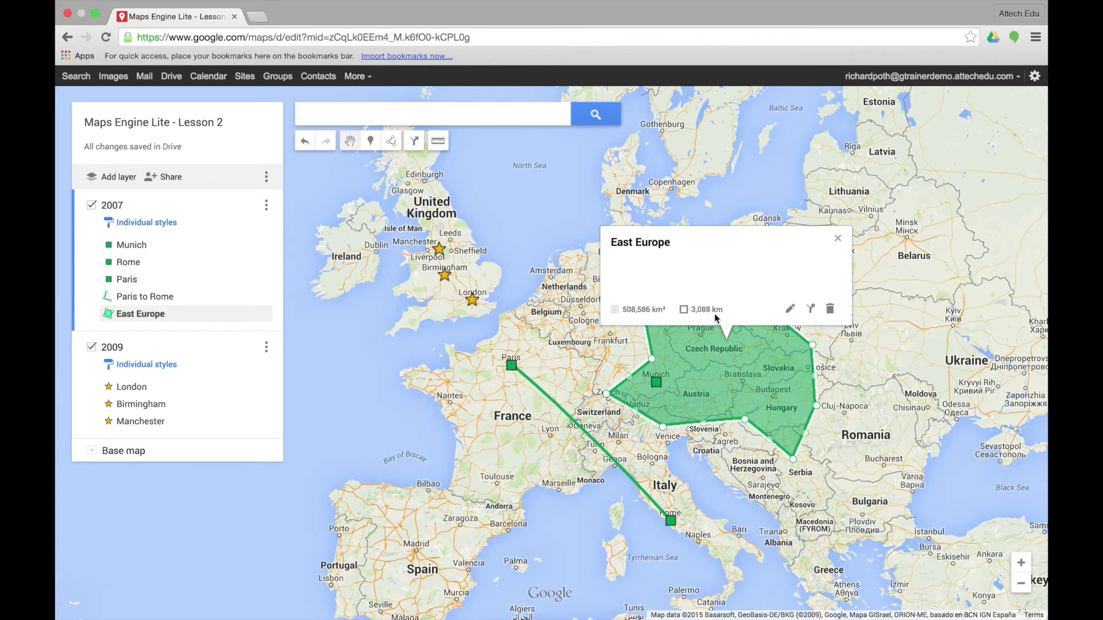
- Deselect the polygon and move the view over to the United Kingdom
left_click(772, 164)
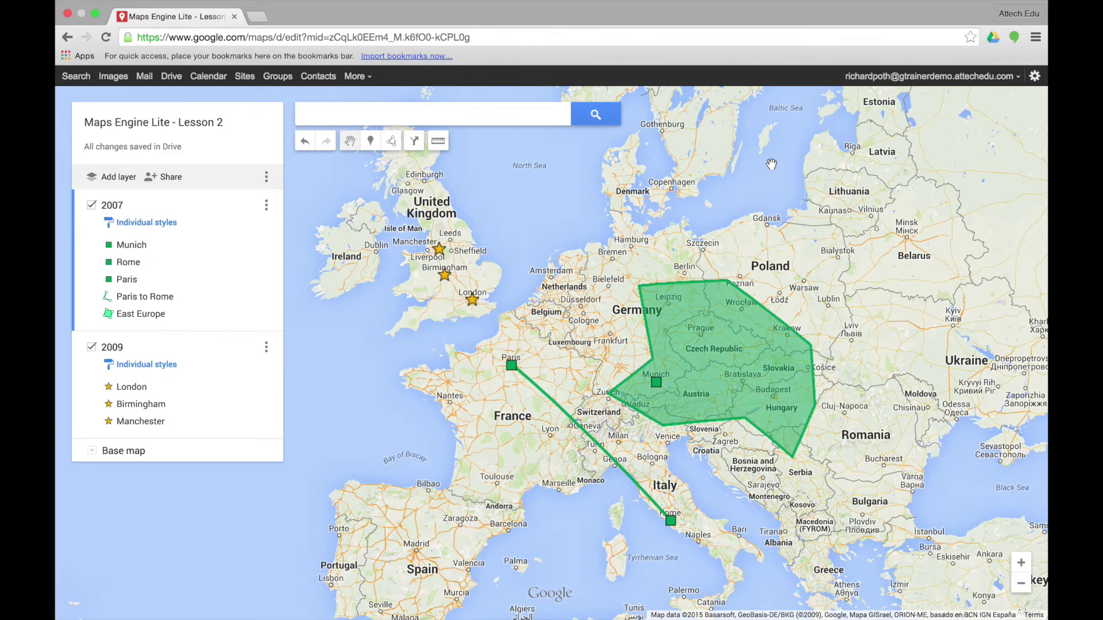
left_click_drag(632, 290, 831, 408)
left_click(1021, 564)
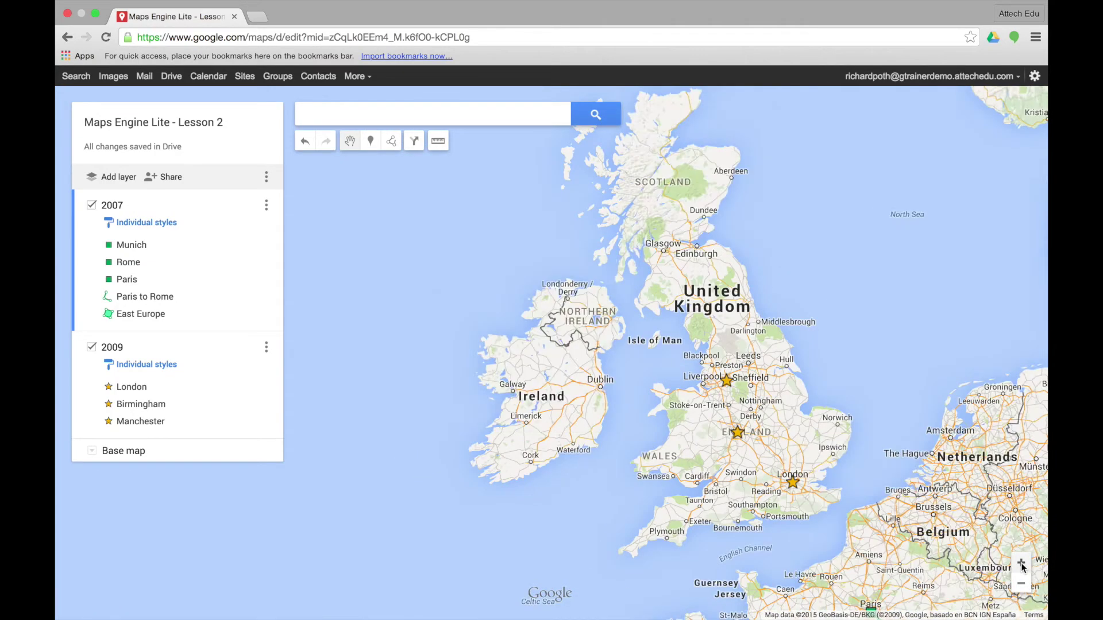
- Trace a driving route from London to Birmingham, then add Manchester as a third destination
left_click(1021, 564)
left_click(1021, 564)
left_click_drag(823, 386, 833, 428)
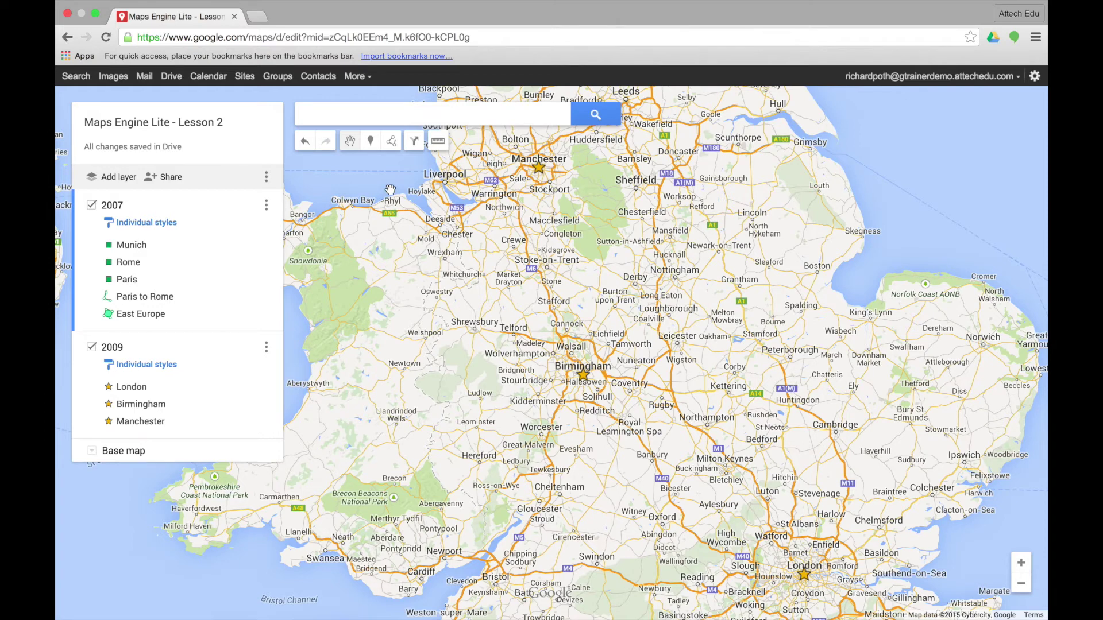
left_click(393, 144)
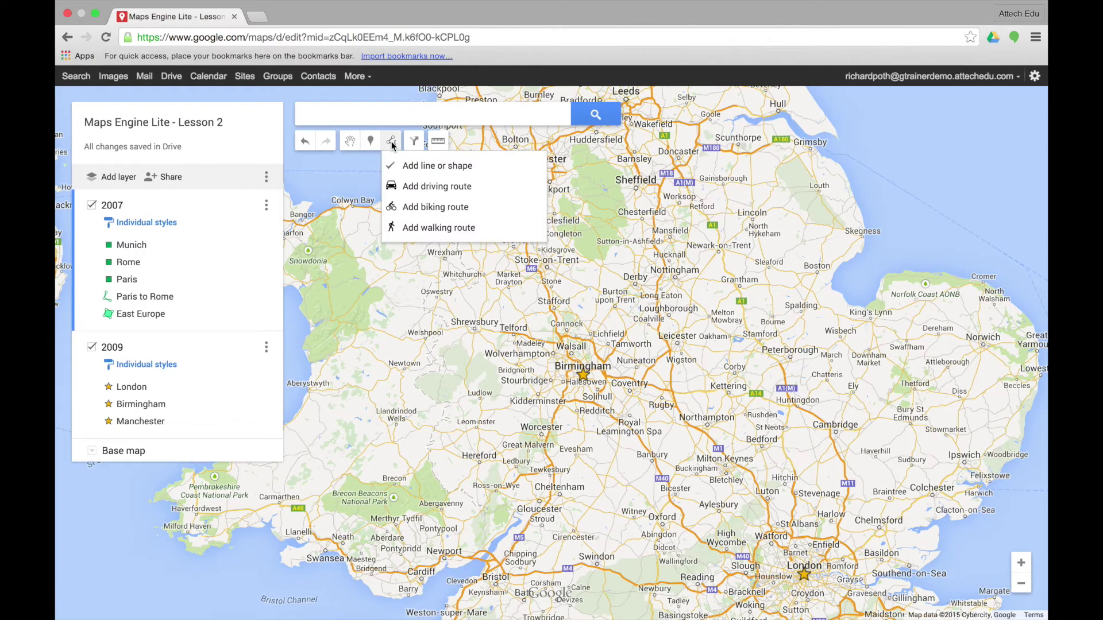
left_click(456, 187)
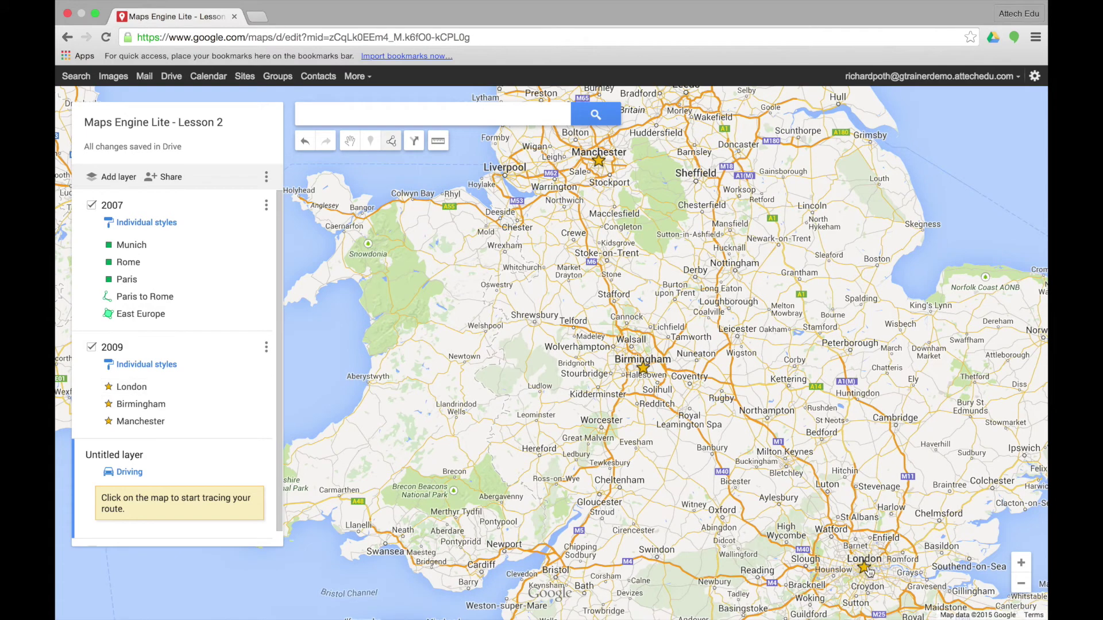
left_click(864, 569)
left_click(643, 369)
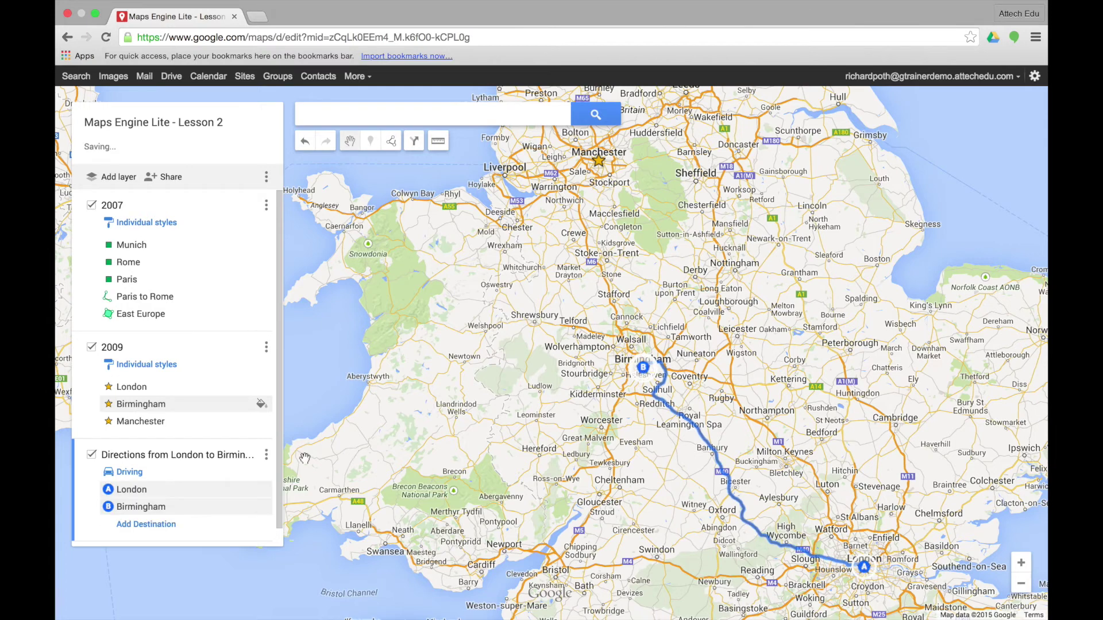
left_click(146, 525)
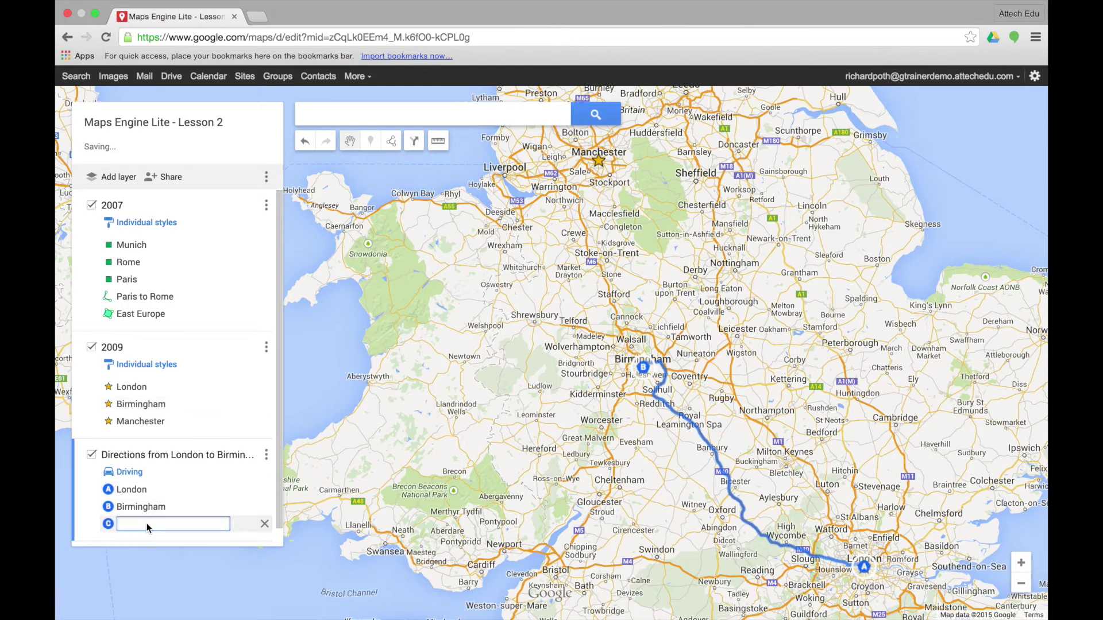
left_click(643, 369)
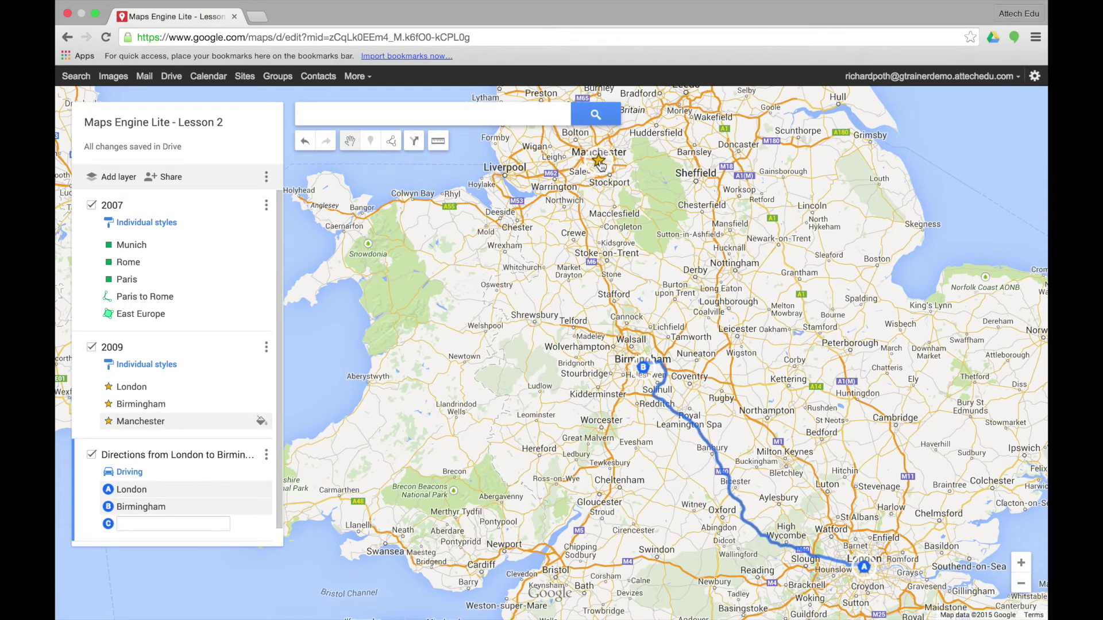
left_click(600, 165)
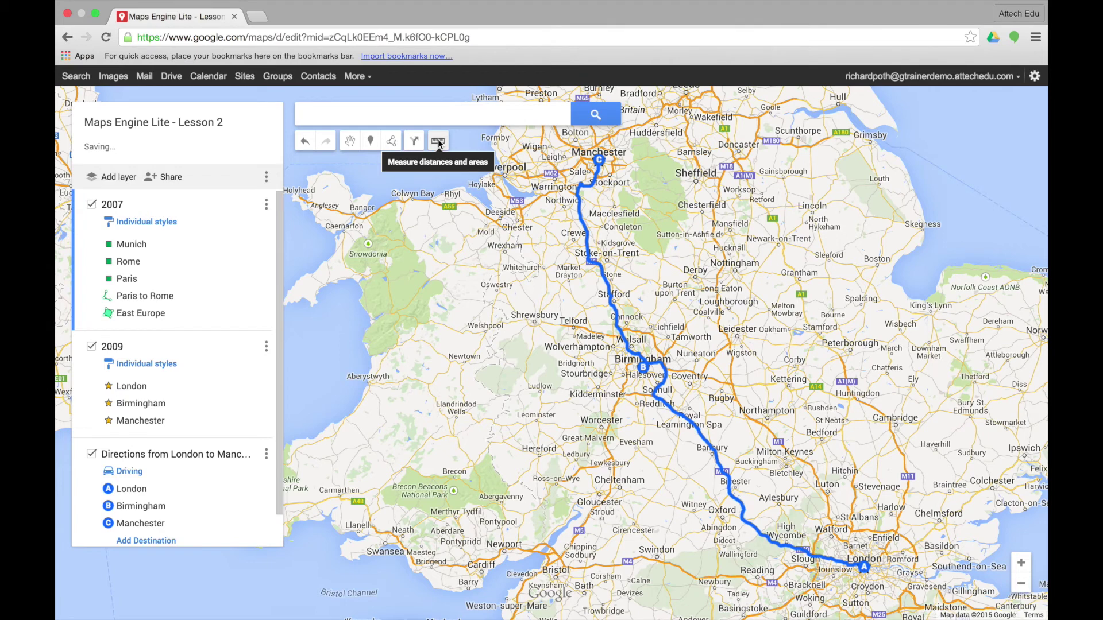
- Measure the triangle Louth–Gloucester–Bury St Edmunds, closing at Louth for 559 km perimeter, 12,657 km² area
left_click(438, 141)
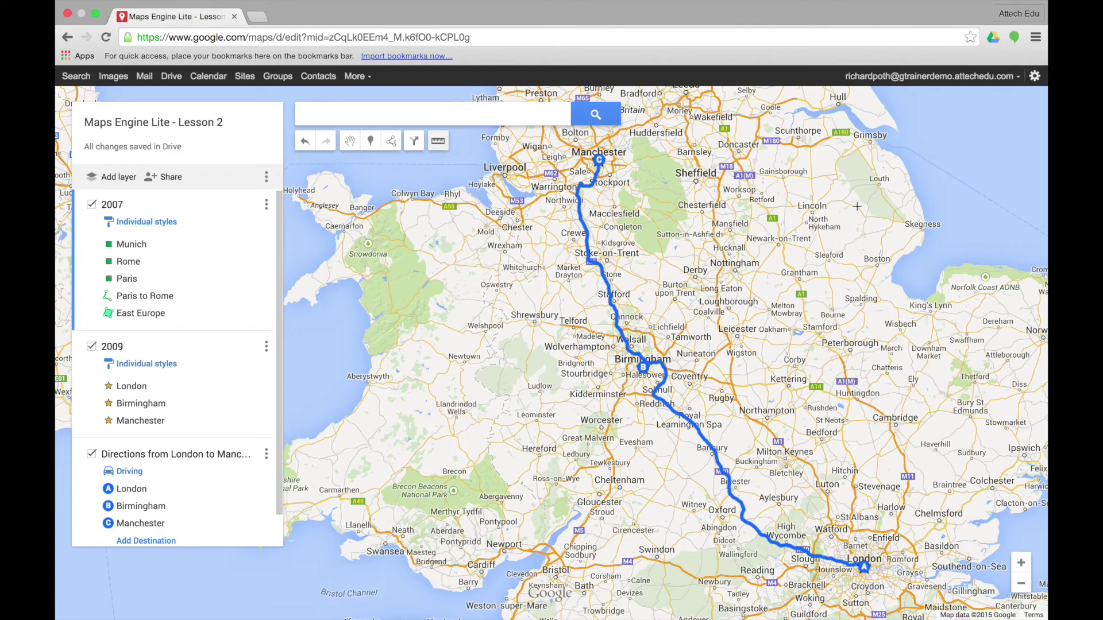
left_click(880, 182)
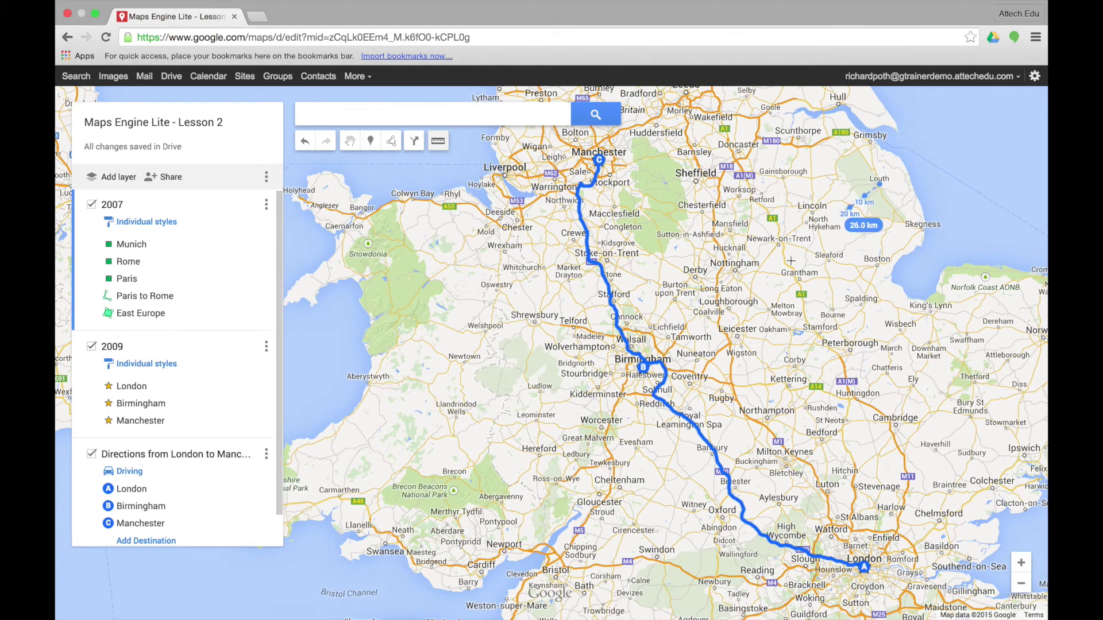
left_click(599, 496)
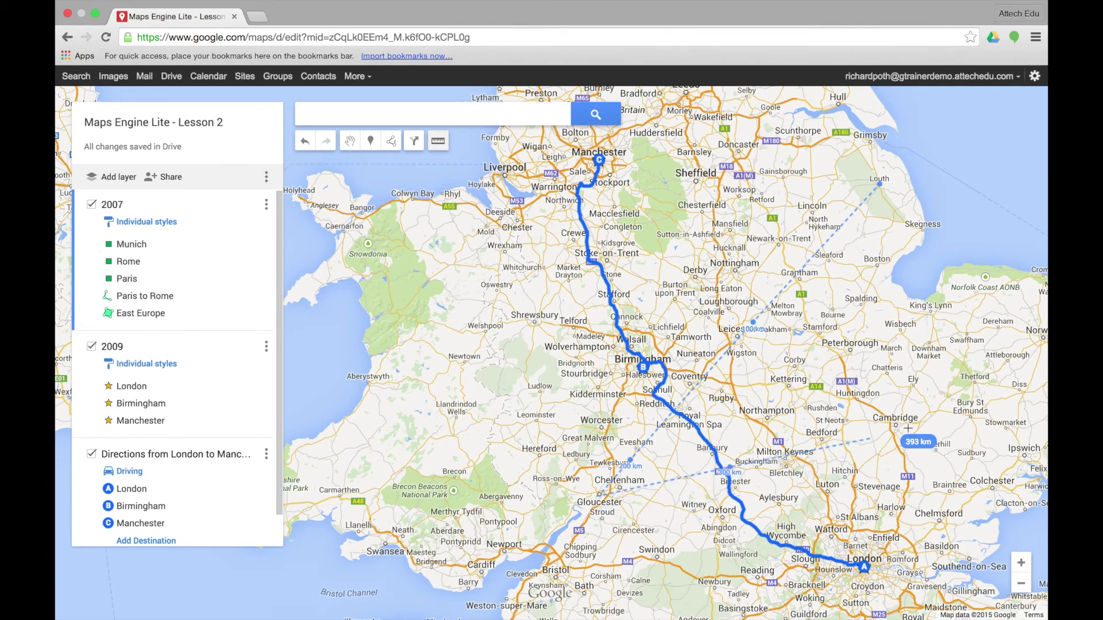
left_click(970, 392)
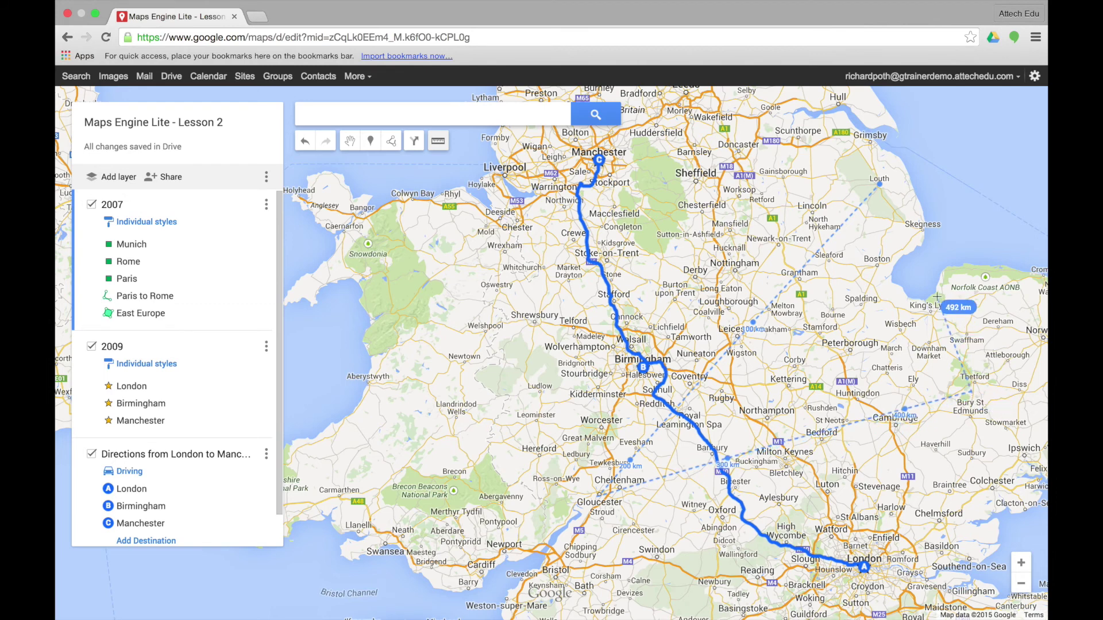
left_click(880, 187)
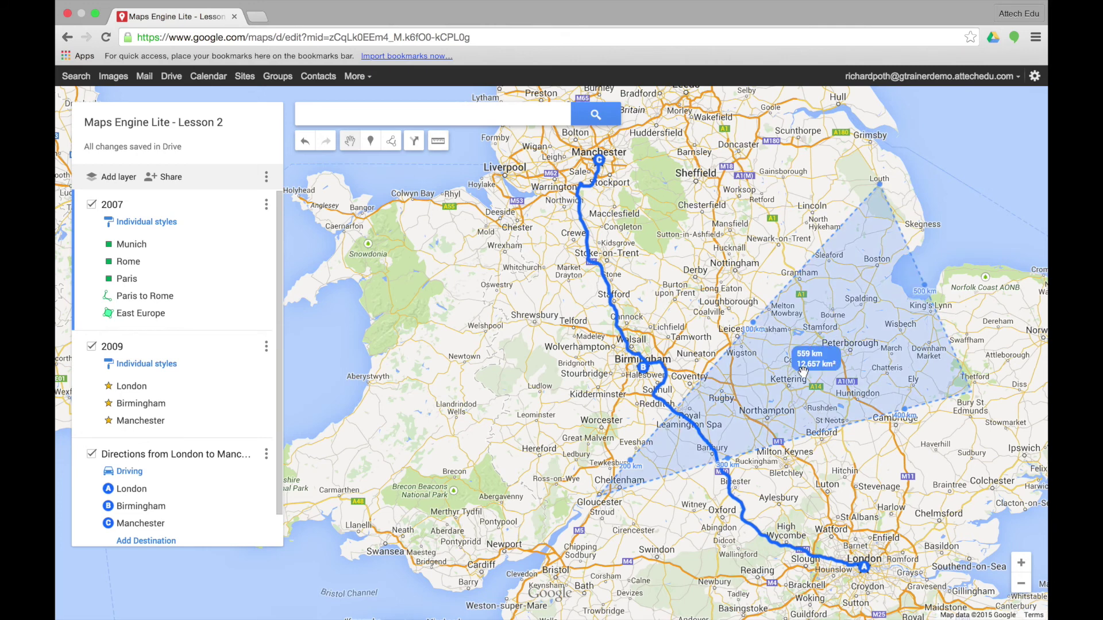